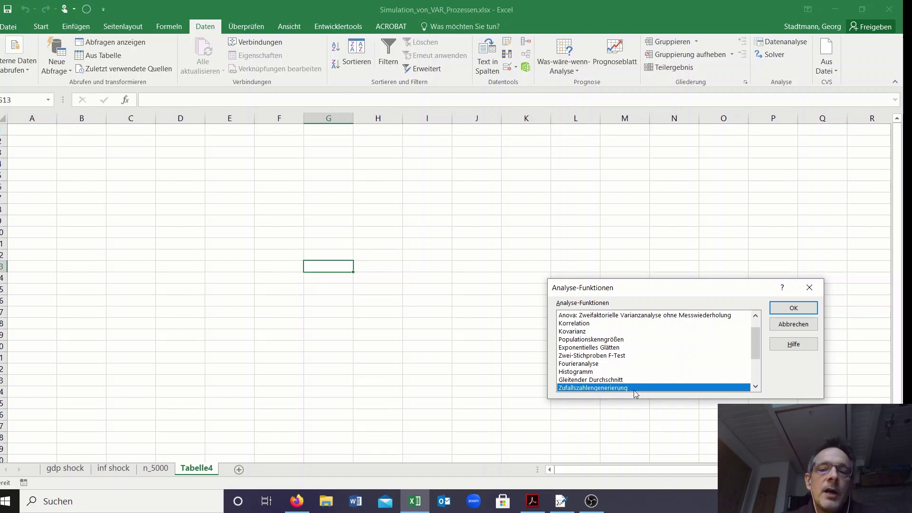
- Generate 5000 normal random numbers (1 variable, mean 0, standard deviation 0.1) into a new sheet
click(789, 309)
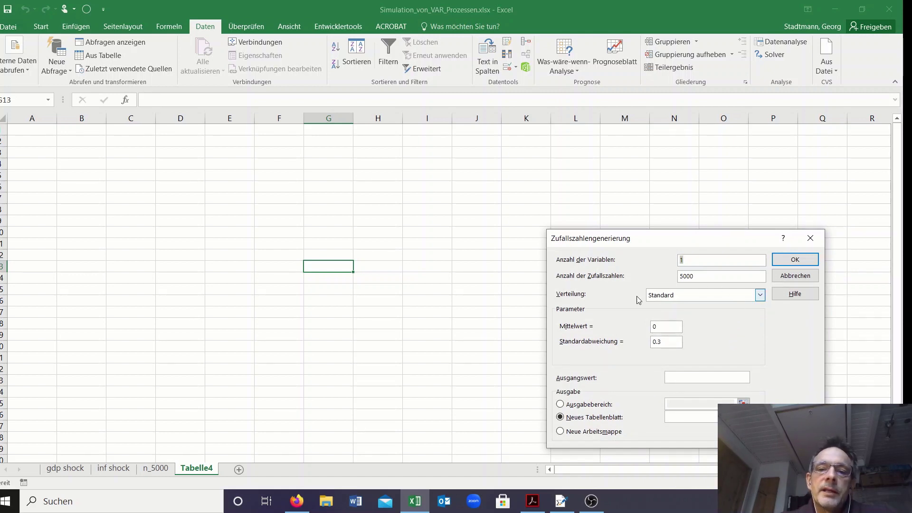
click(760, 295)
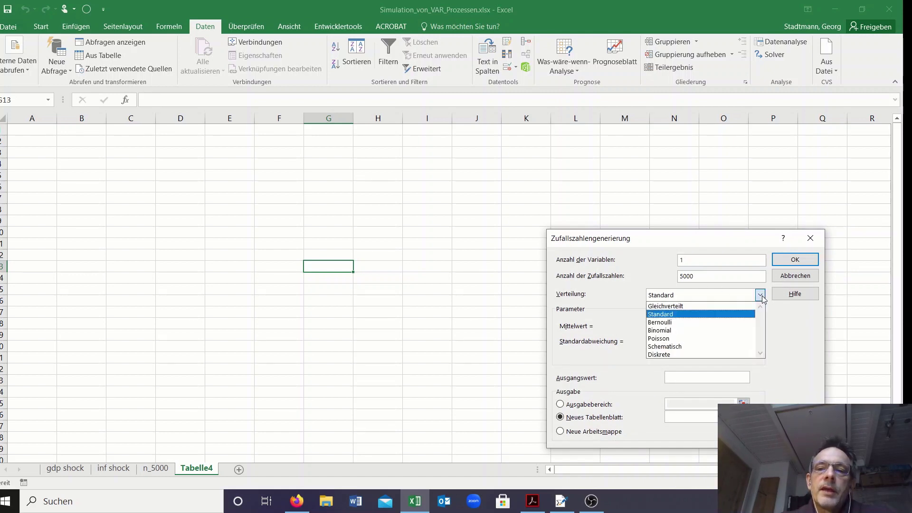
click(692, 314)
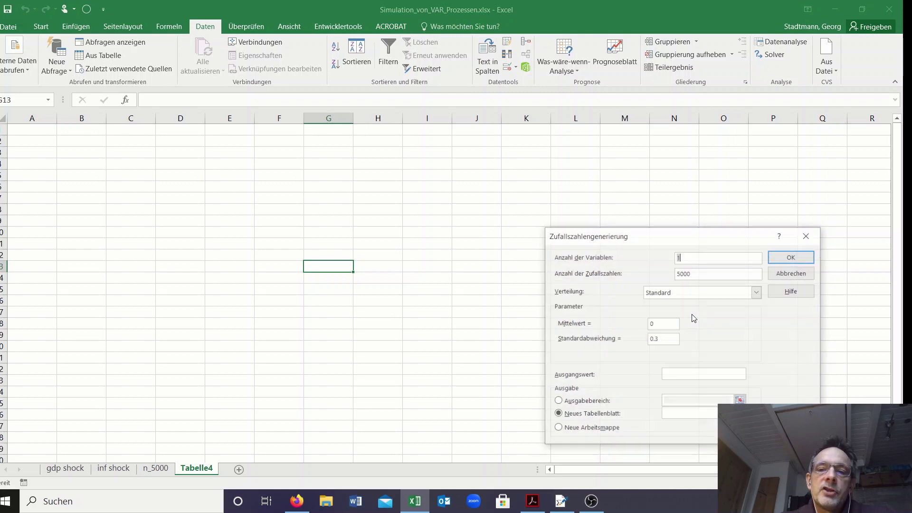
click(688, 260)
click(696, 273)
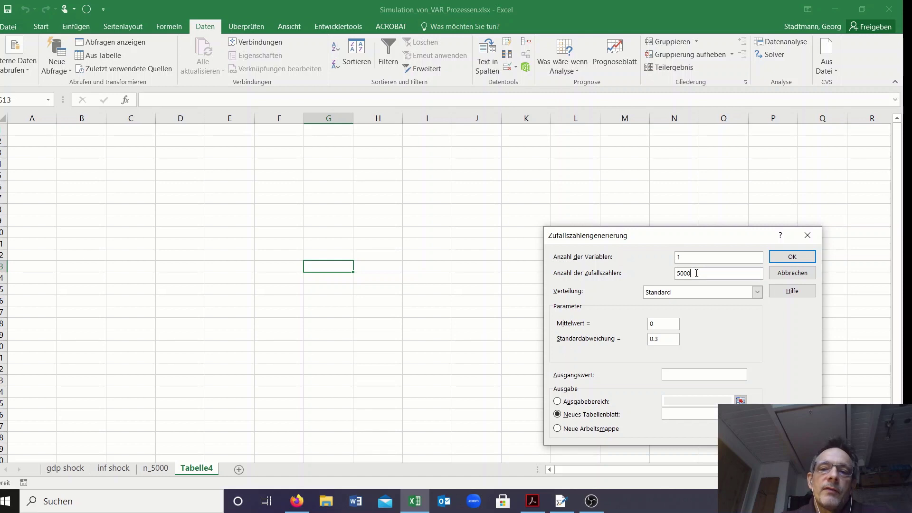
click(666, 325)
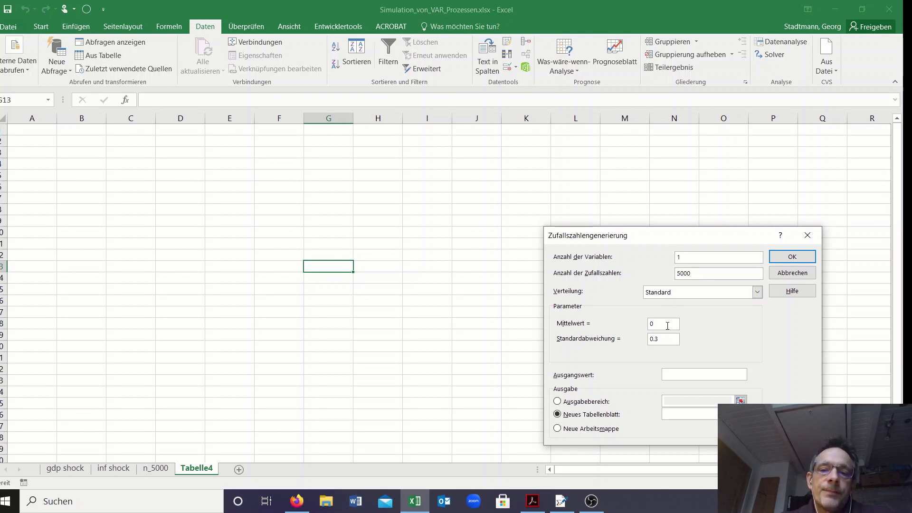
click(657, 340)
key(BackSpace)
text(1)
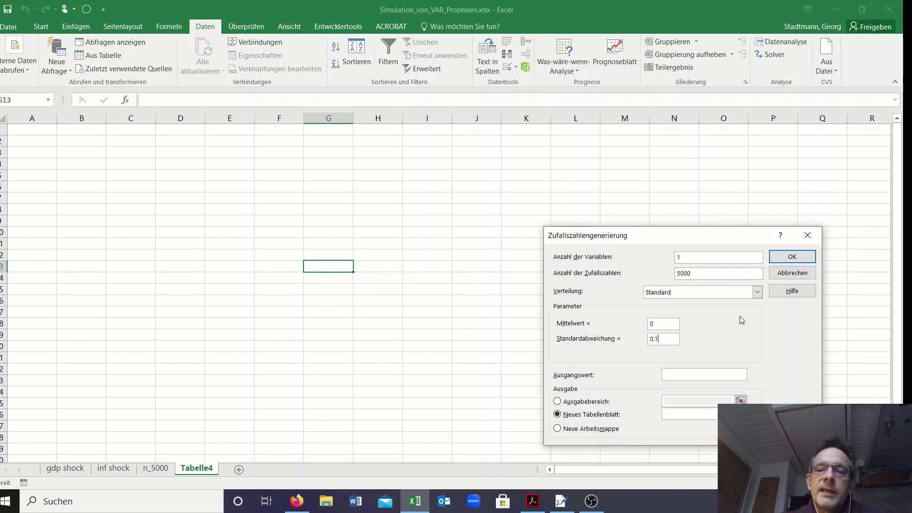
click(791, 262)
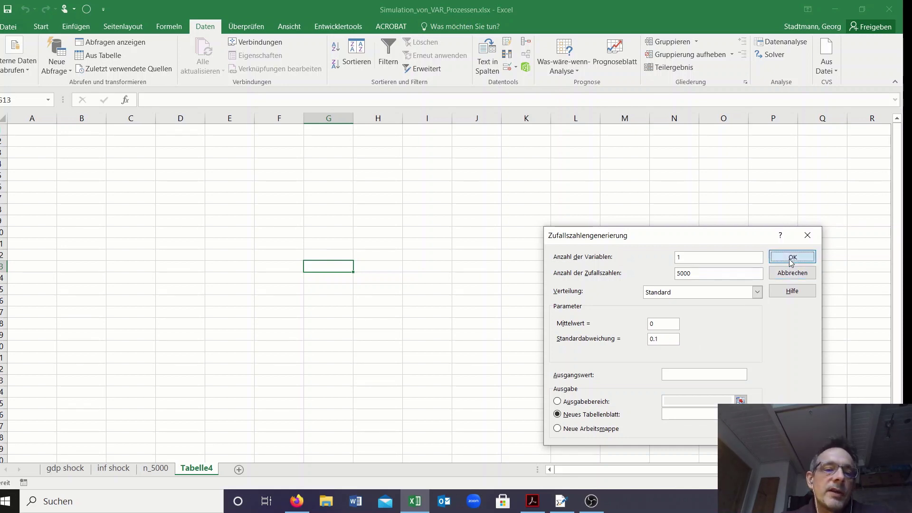
click(42, 132)
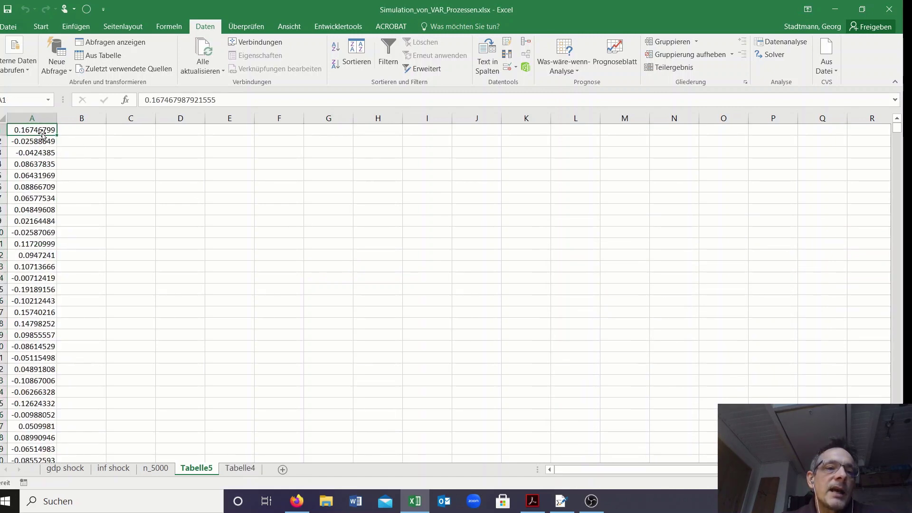
- Generate a second set of 5000 normal random numbers with standard deviation 0.3 into another new sheet
double_click(42, 134)
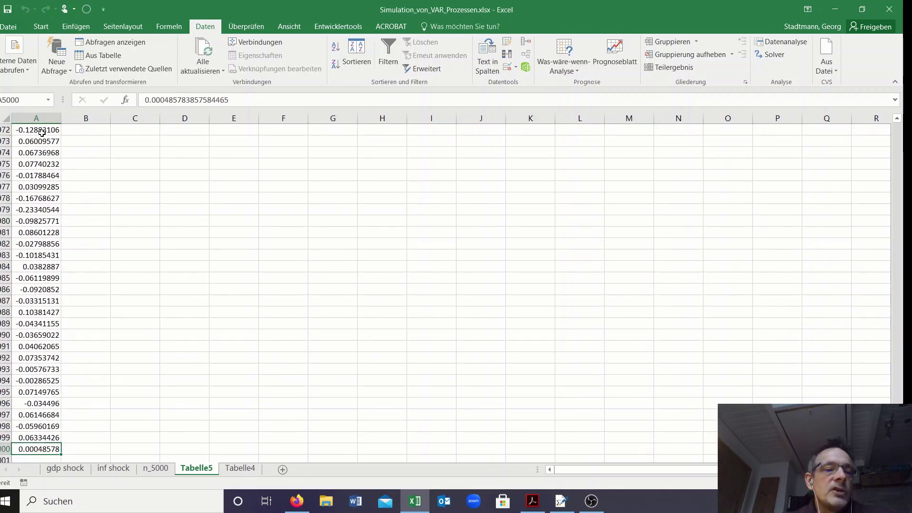
key(ctrl+Up)
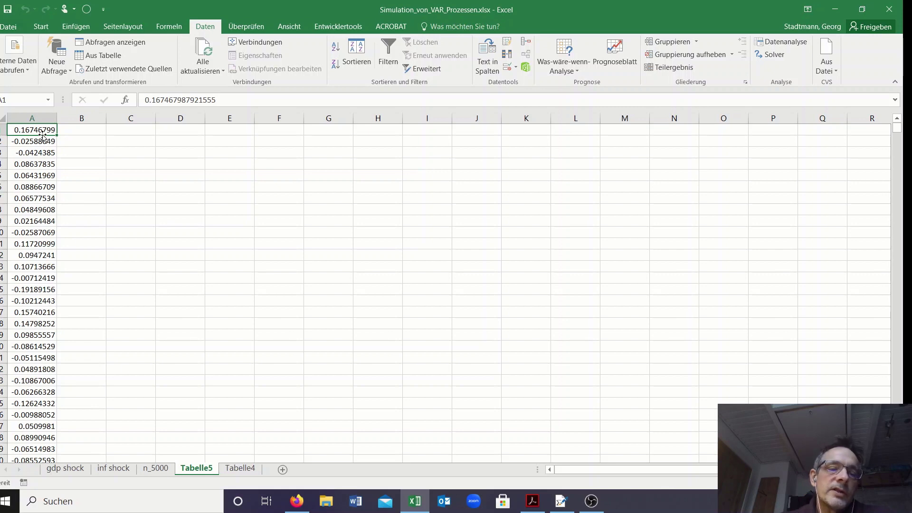
click(782, 42)
click(789, 305)
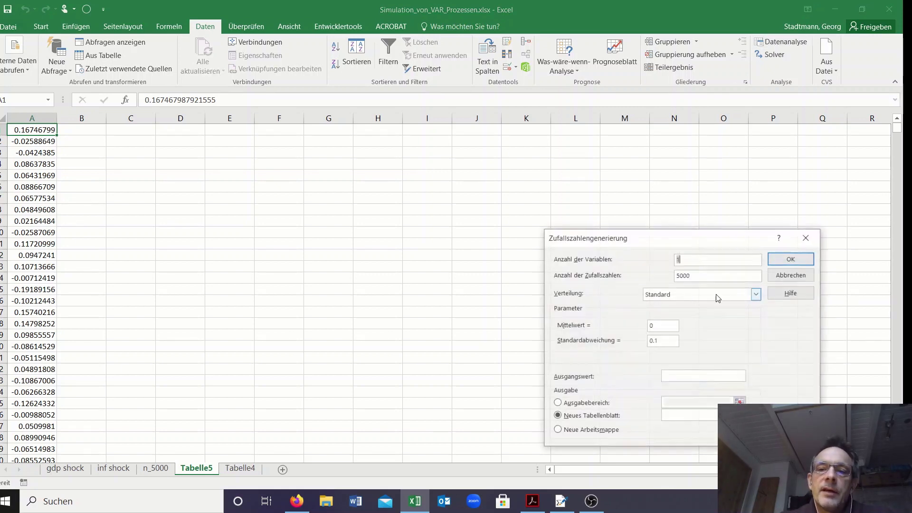
click(655, 340)
key(BackSpace)
text(3)
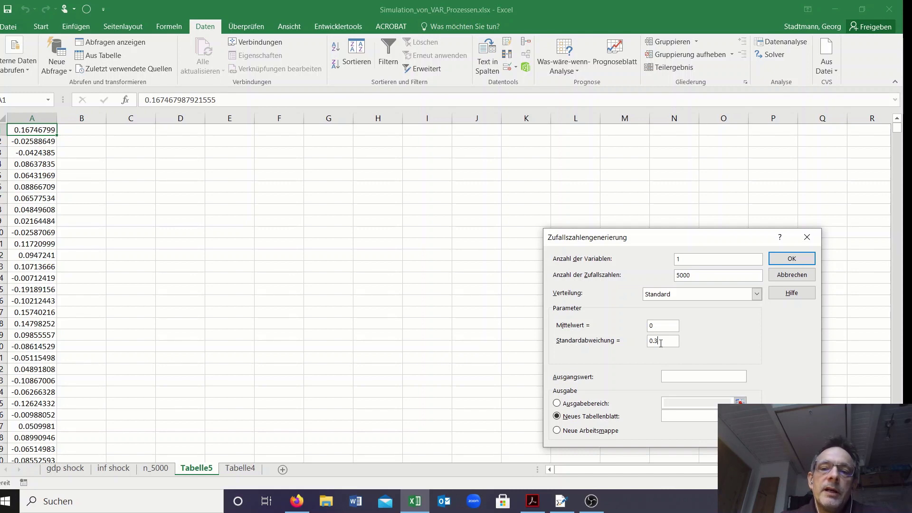
click(801, 262)
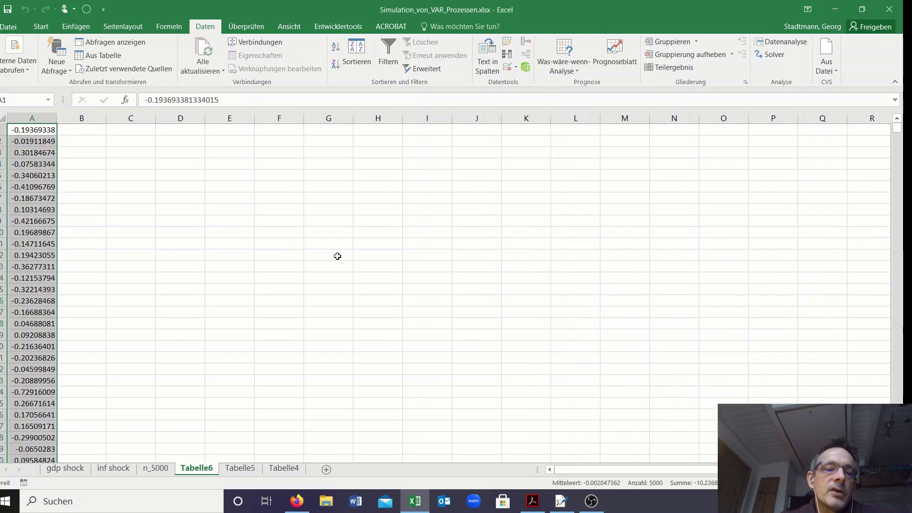
click(161, 469)
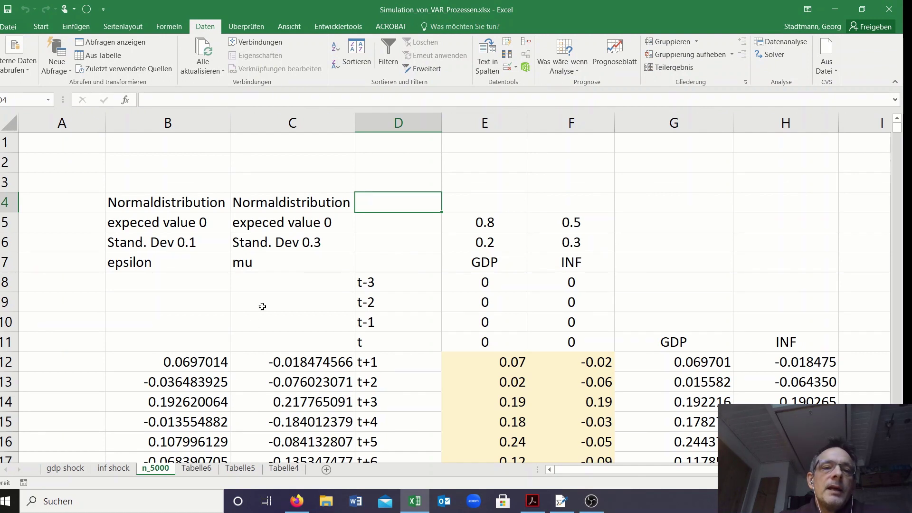
click(189, 123)
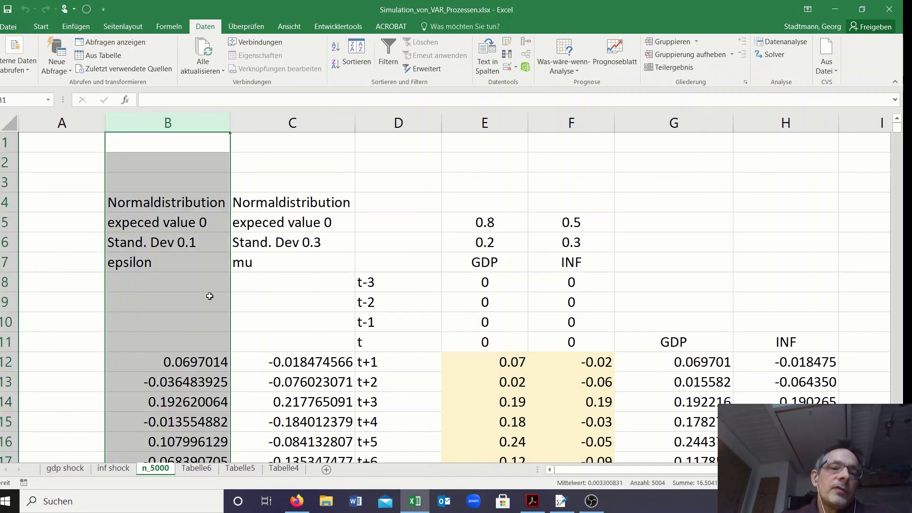
click(179, 205)
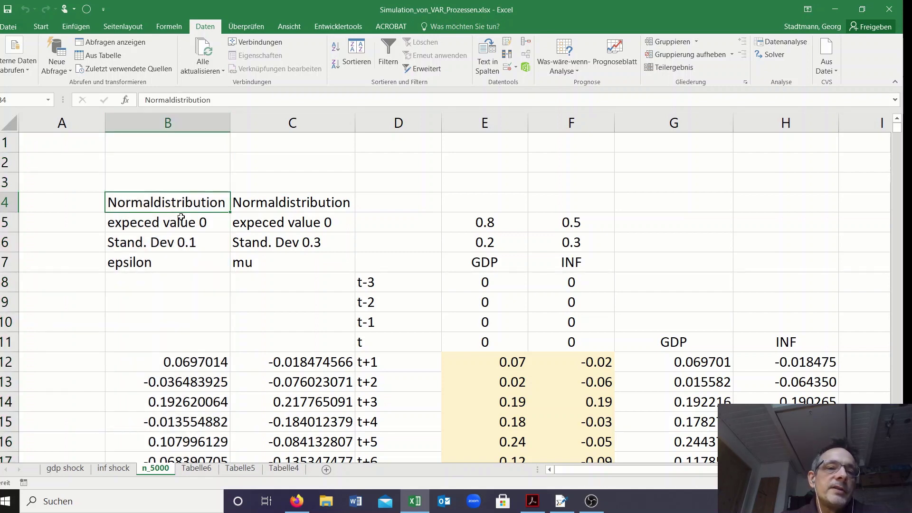
click(181, 224)
click(192, 250)
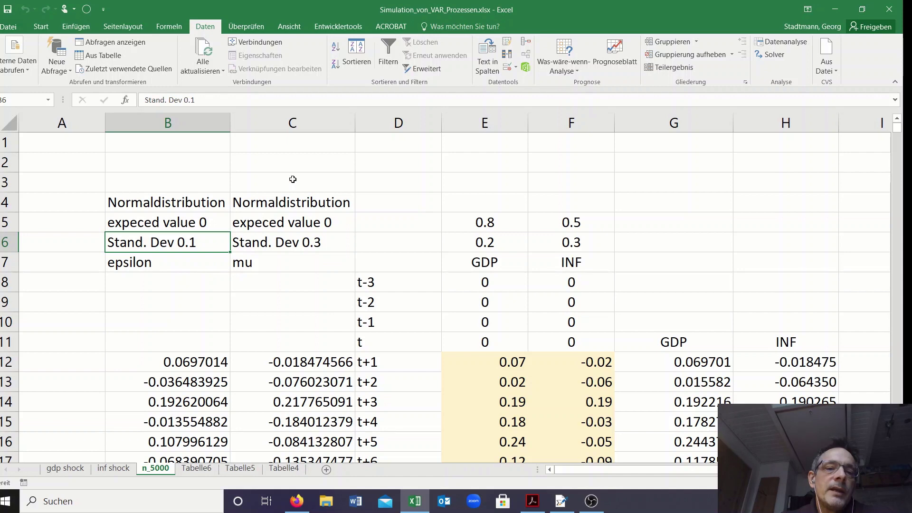
click(205, 364)
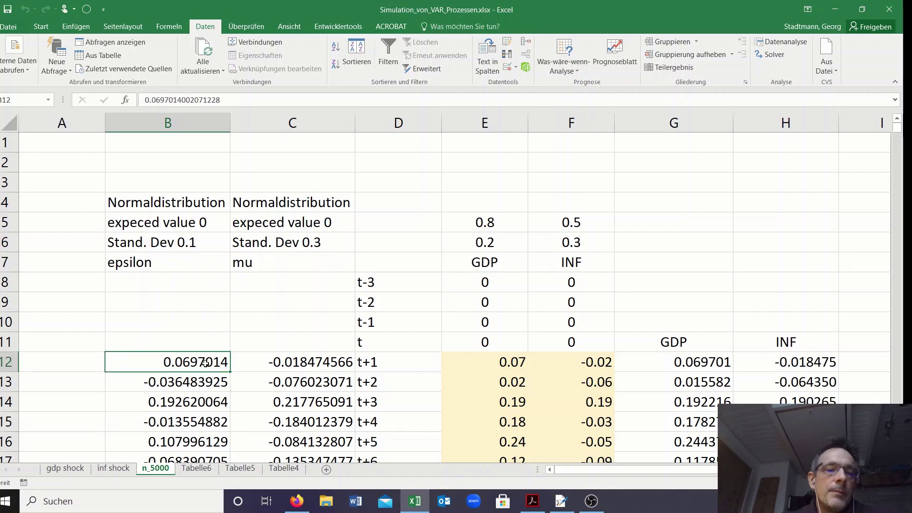
key(ctrl+Down)
key(ctrl+Up)
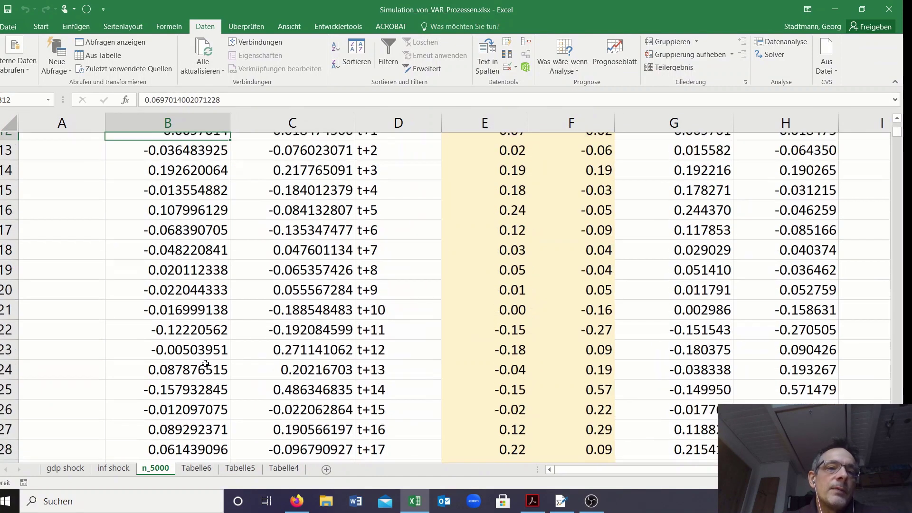
key(Up)
key(Up)
key(Up)
key(Up)
key(Up)
key(Up)
key(Up)
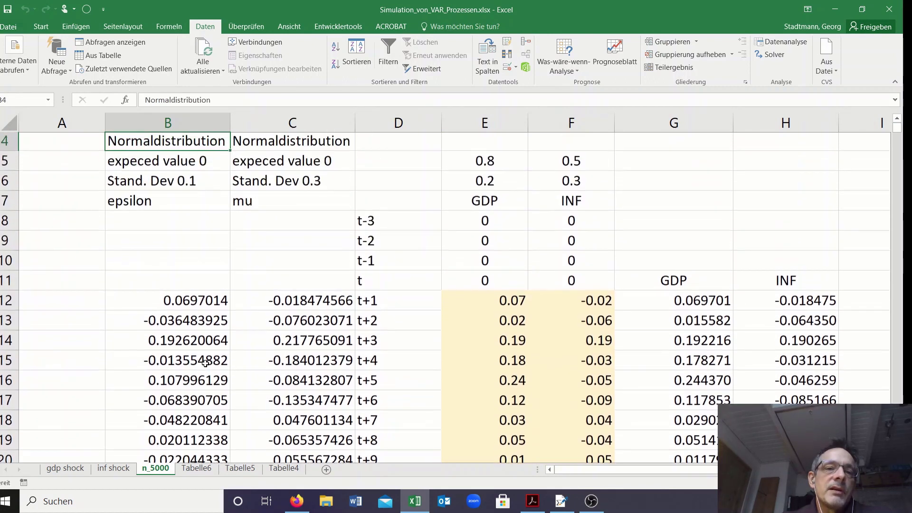
key(Right)
key(Up)
key(Up)
key(Down)
key(Down)
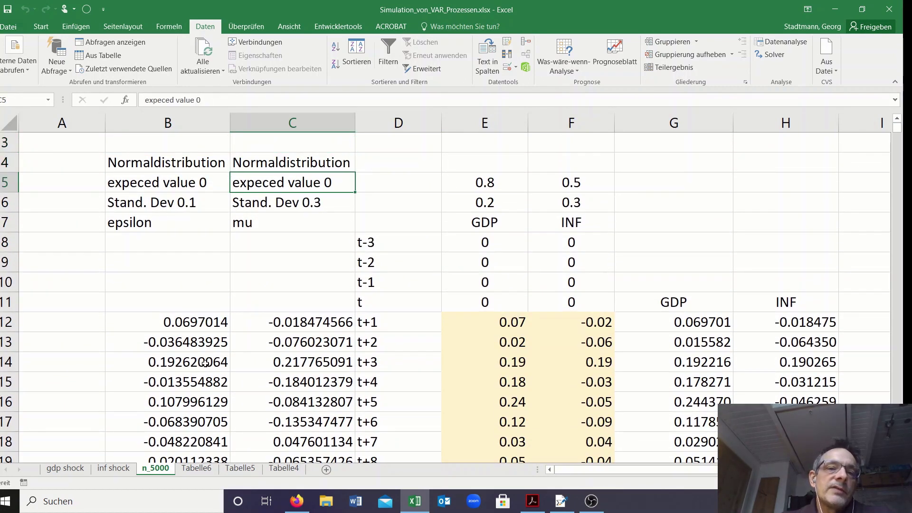
key(Down)
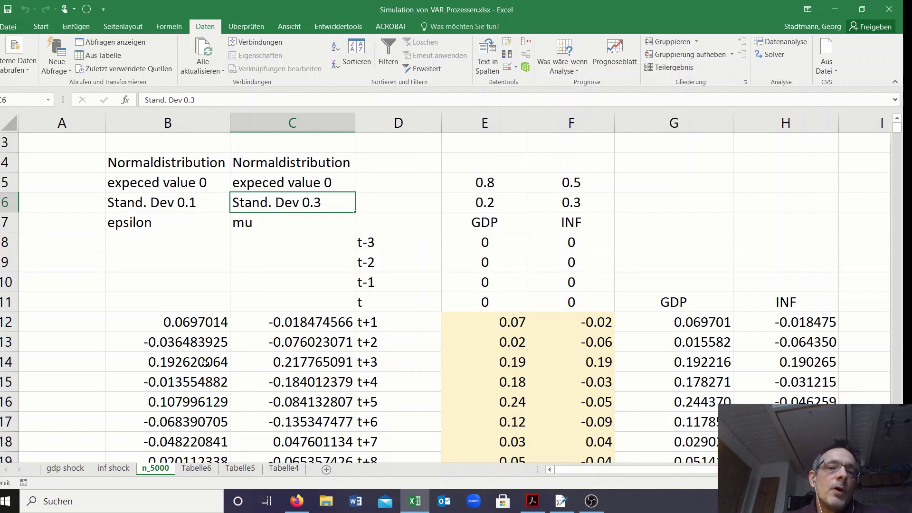
key(Down)
key(Down)
key(Down)
key(Down)
key(Down)
key(Down)
key(Down)
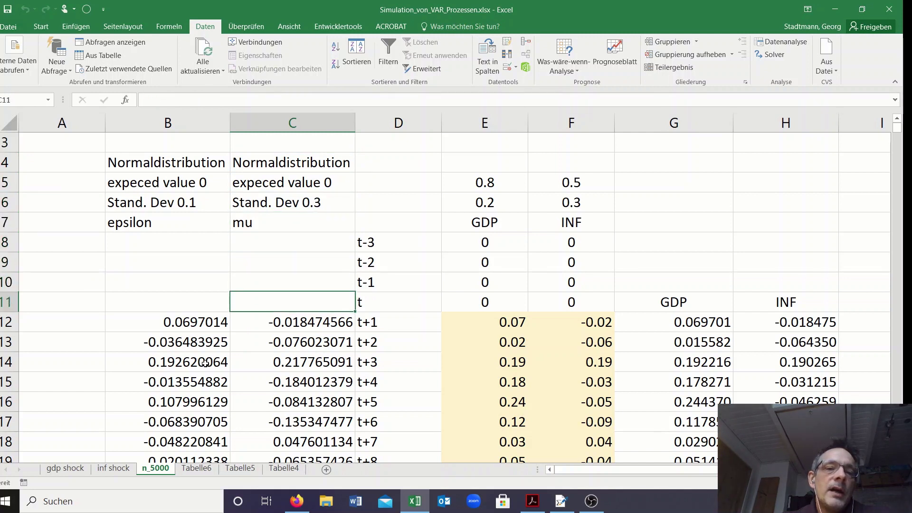
key(Up)
key(ctrl+Down)
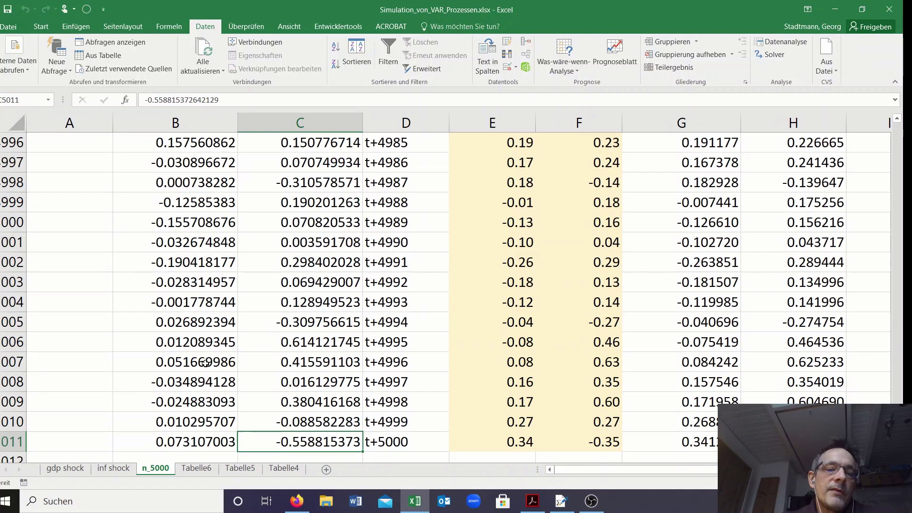
key(ctrl+Up)
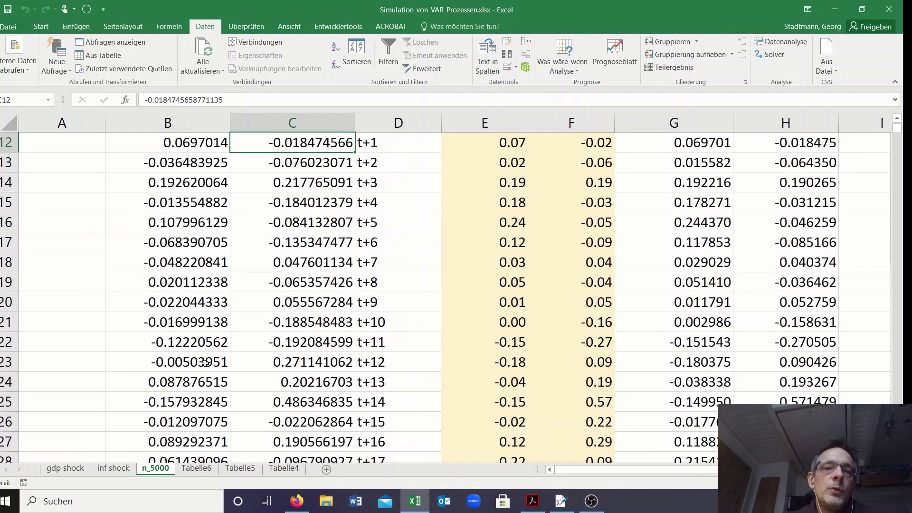
key(Up)
key(Up)
key(Up)
key(Up)
key(Up)
key(Up)
key(Up)
key(Up)
key(Up)
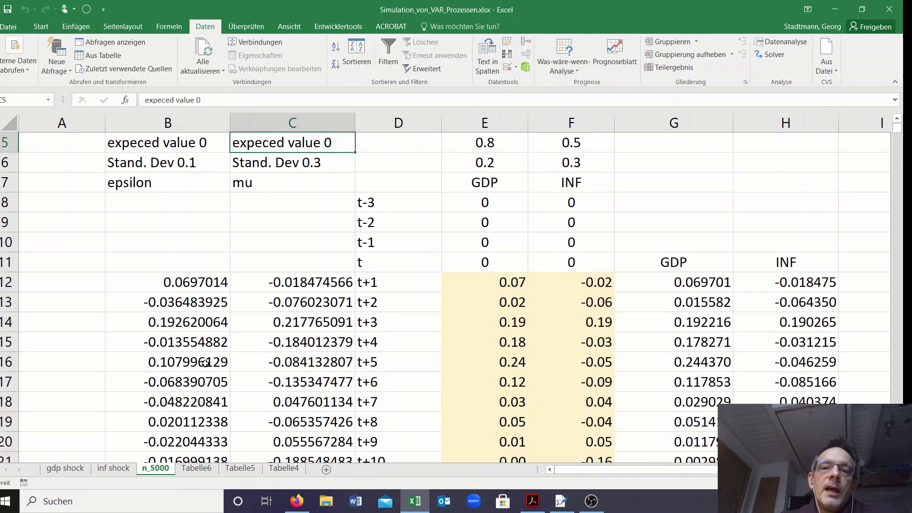
key(Down)
key(Down)
key(Down)
key(Down)
key(Right)
key(Right)
key(Right)
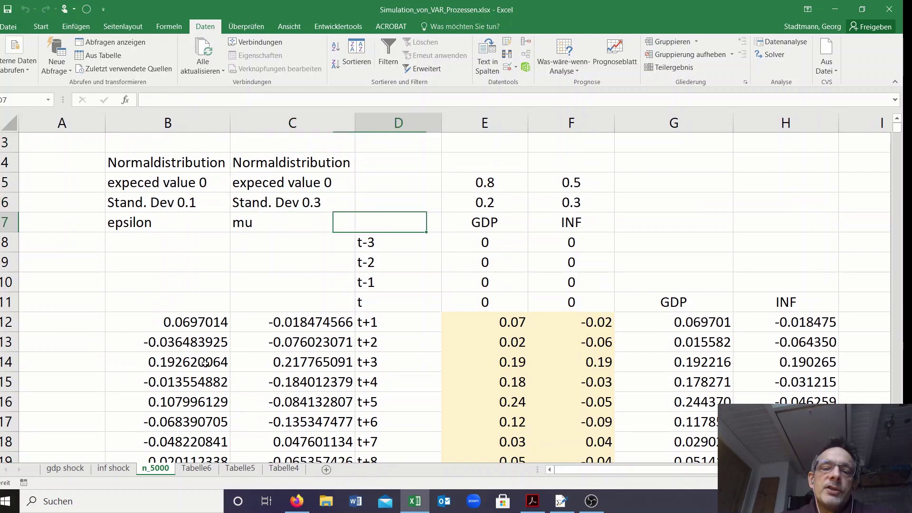
key(Down)
key(Left)
key(Left)
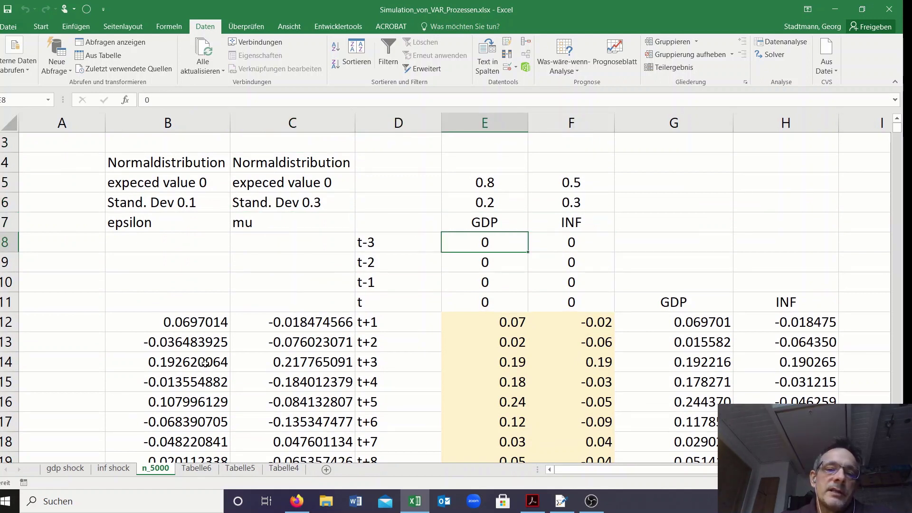
key(Down)
key(Down)
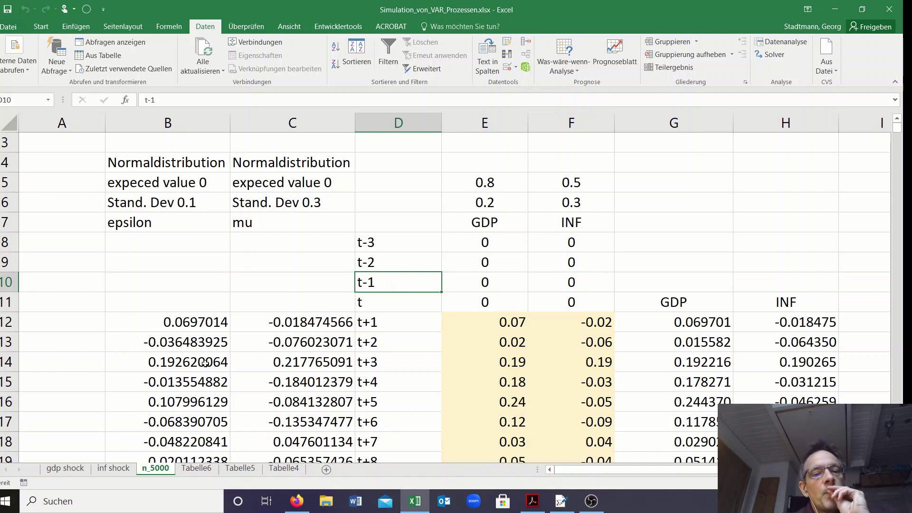
key(Down)
key(Down)
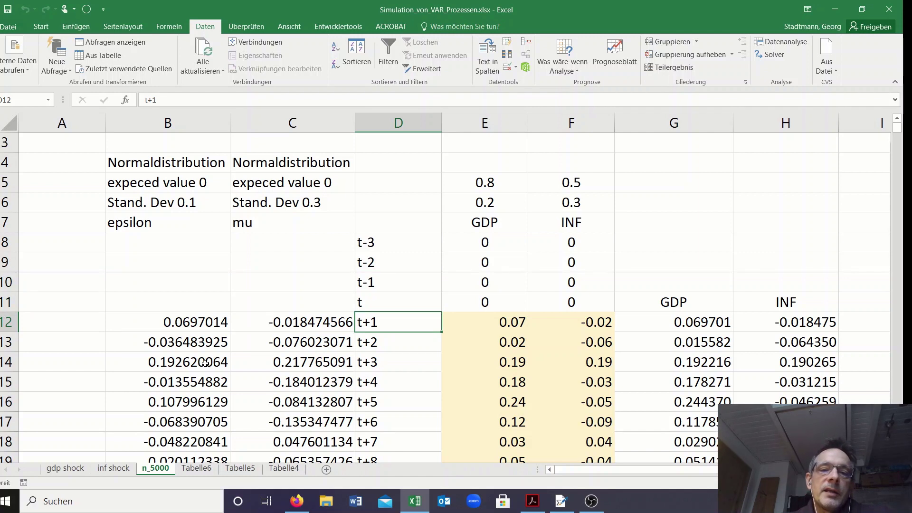
key(Right)
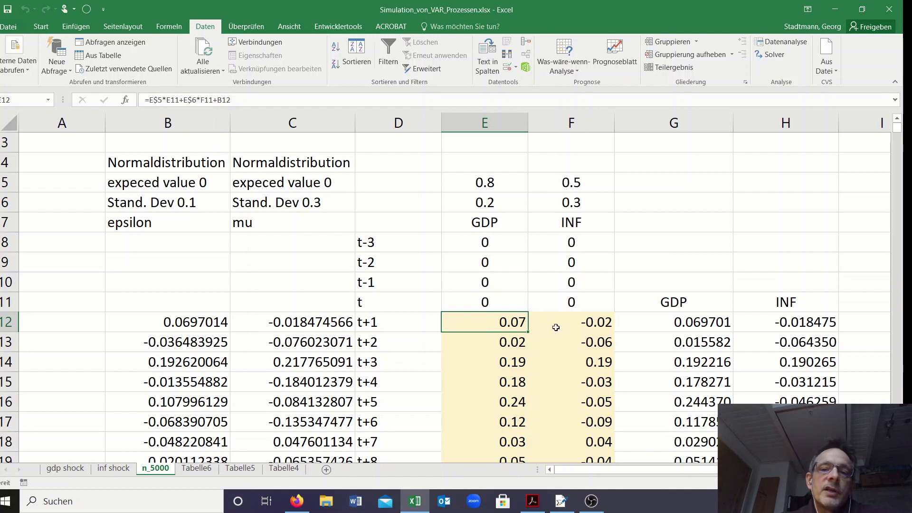
- Show the t+1 GDP and INF values in E12:F12 with four decimals (0.0697 and -0.0185)
click(577, 329)
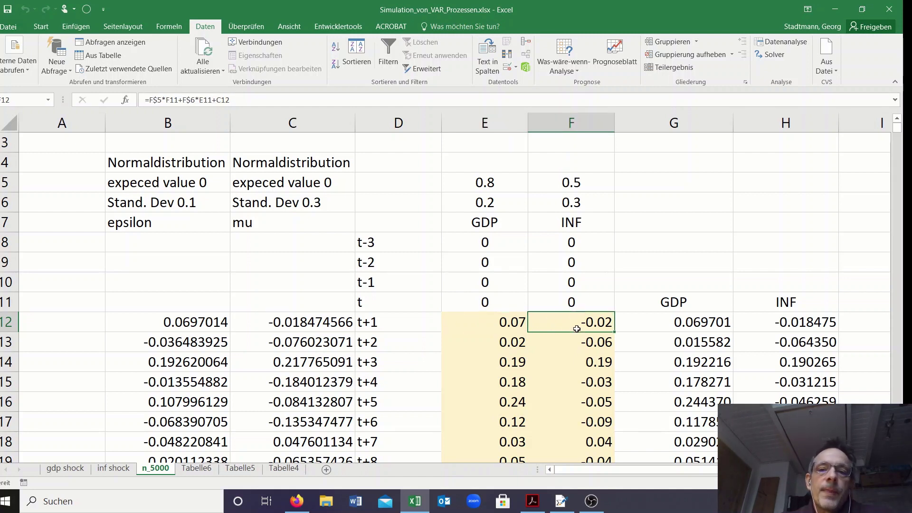
drag(509, 326, 576, 324)
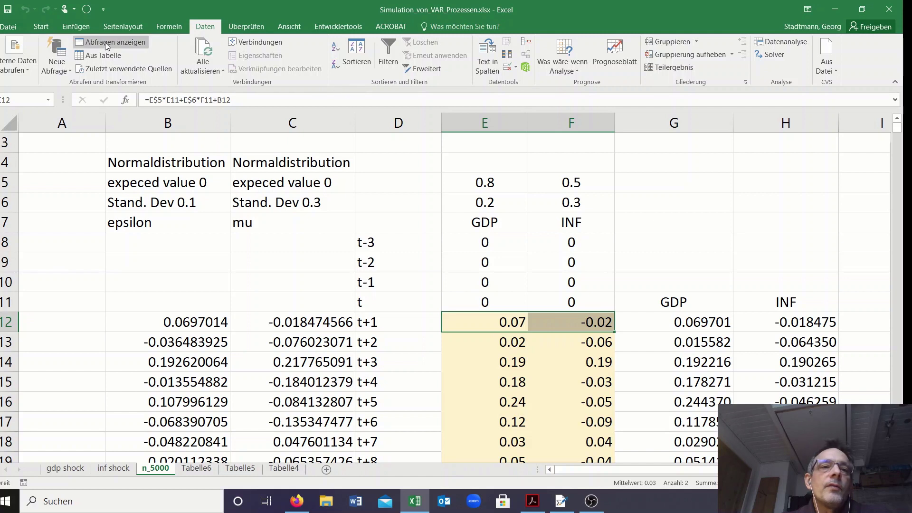
click(39, 29)
click(442, 65)
click(440, 67)
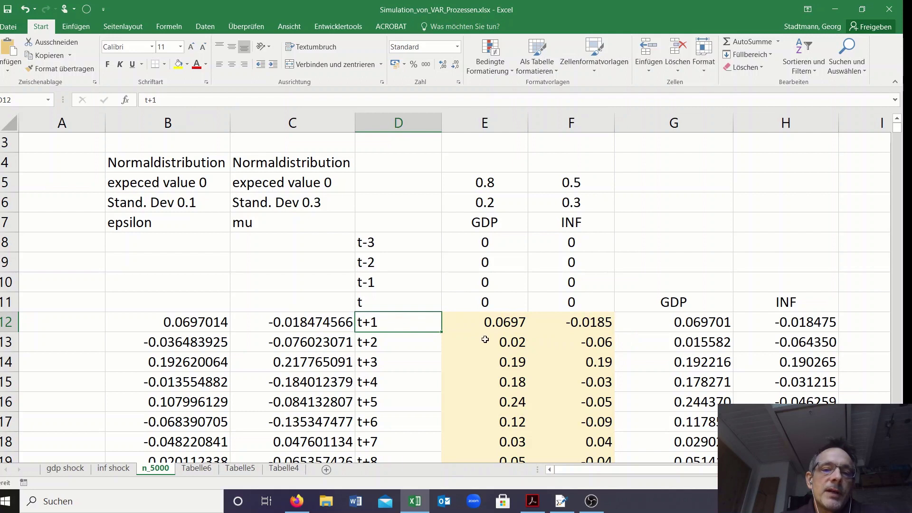
click(501, 341)
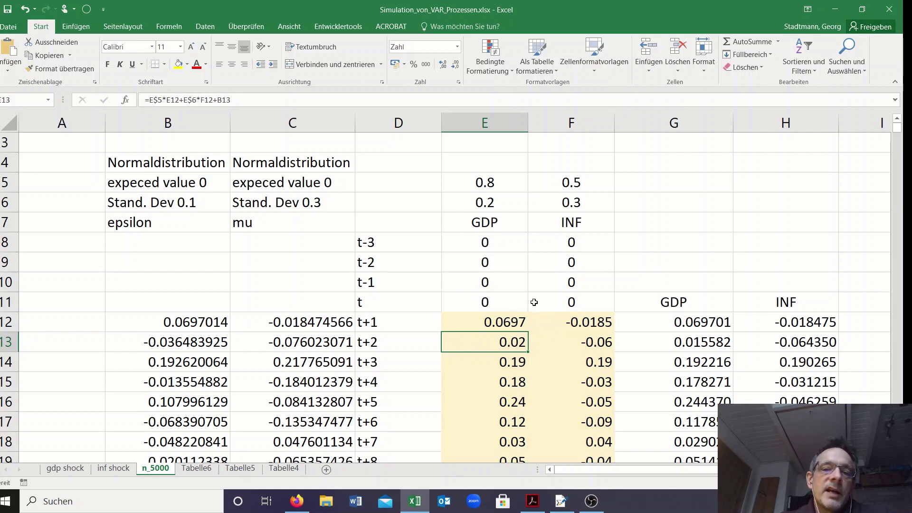
click(509, 322)
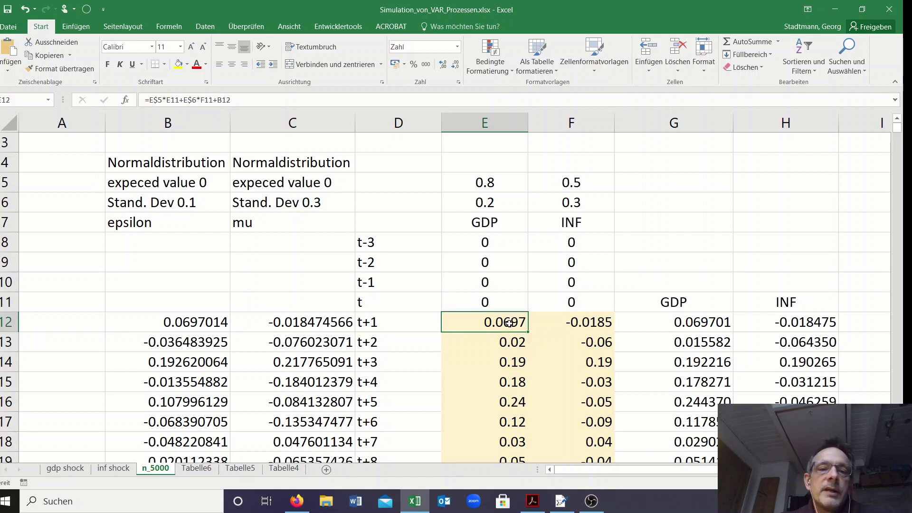
double_click(509, 323)
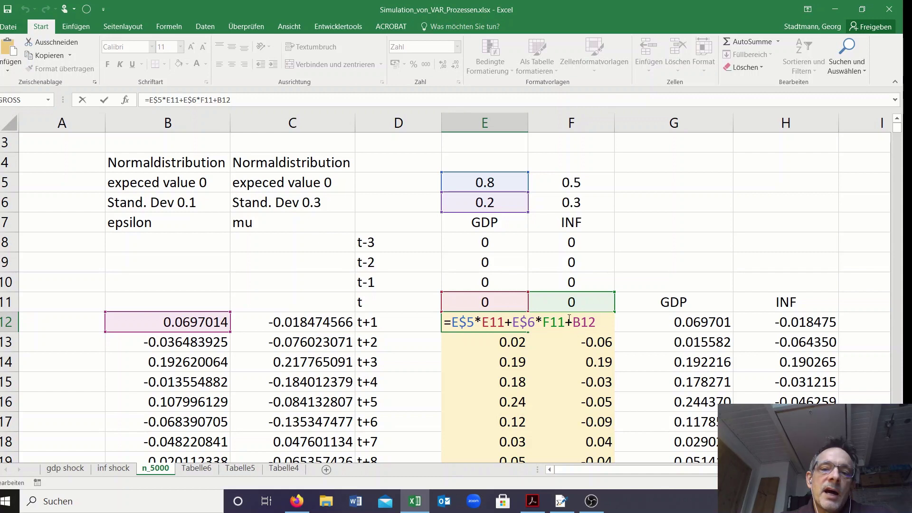
key(Return)
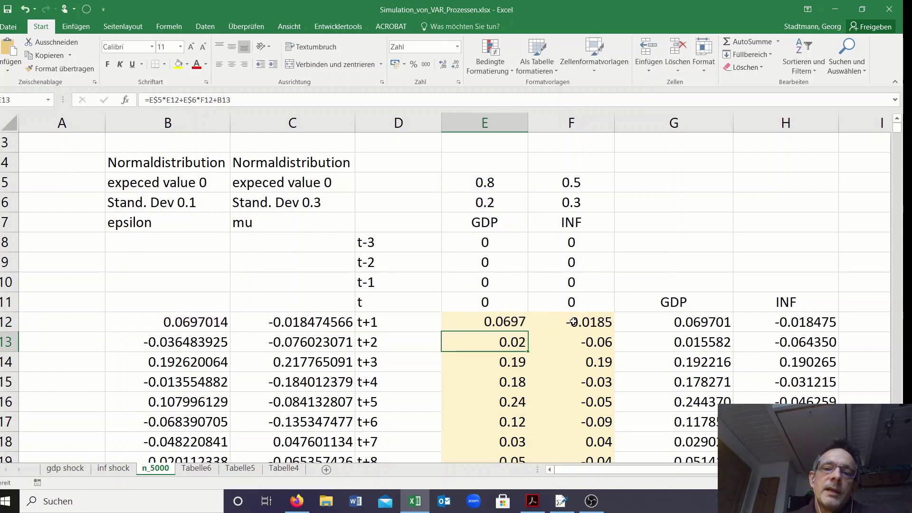
double_click(574, 322)
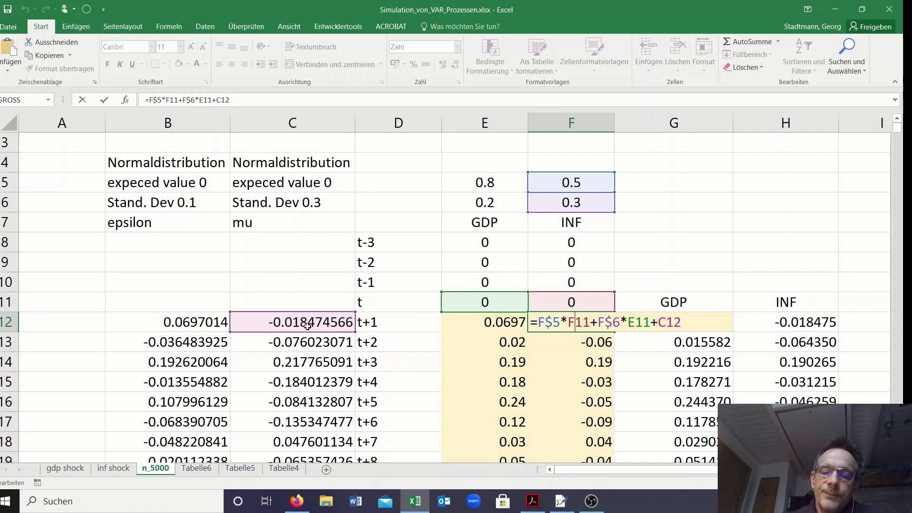
key(Return)
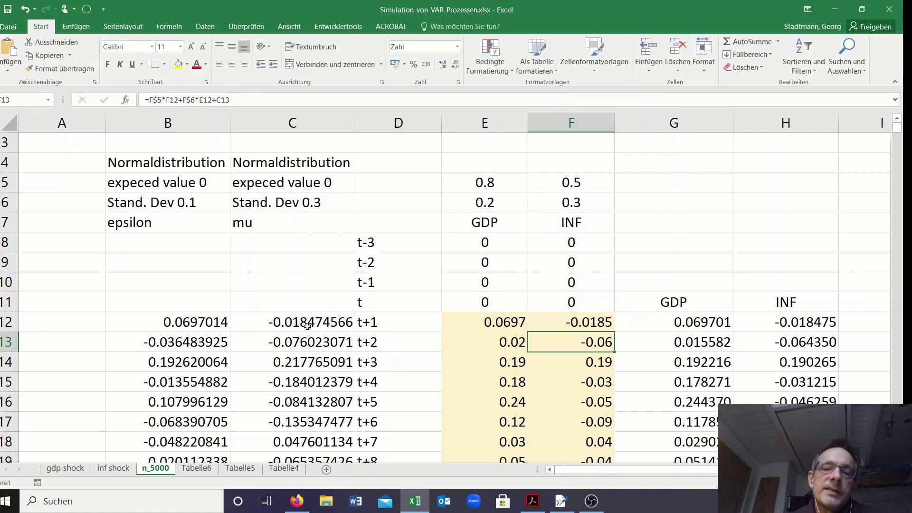
- Check the comparison GDP and INF columns against the t+1 recursion formulas
key(Right)
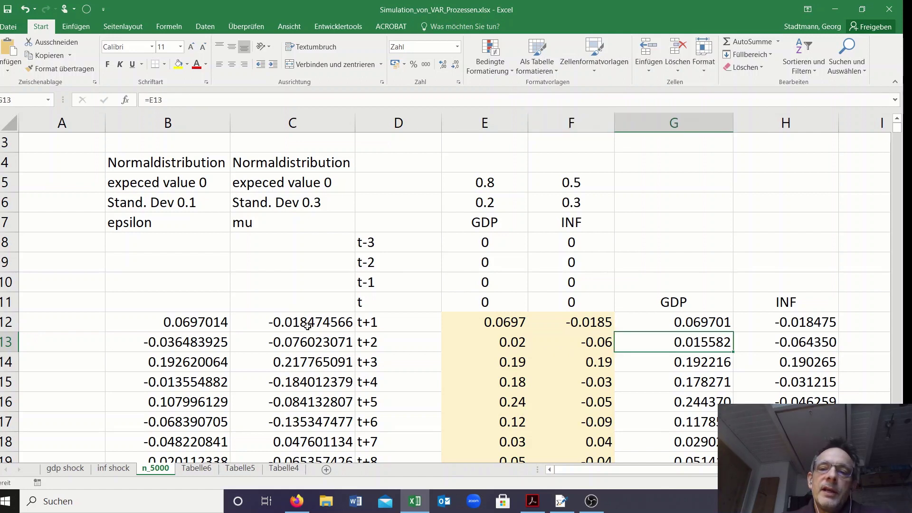
key(Right)
key(Up)
key(Up)
key(Up)
key(Down)
key(Right)
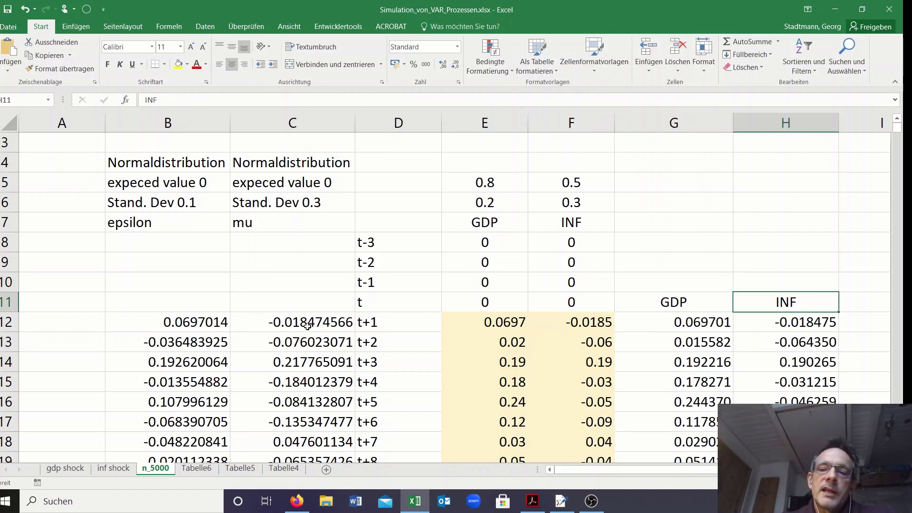
key(Left)
key(Right)
key(Left)
key(Right)
key(Left)
key(Right)
key(Down)
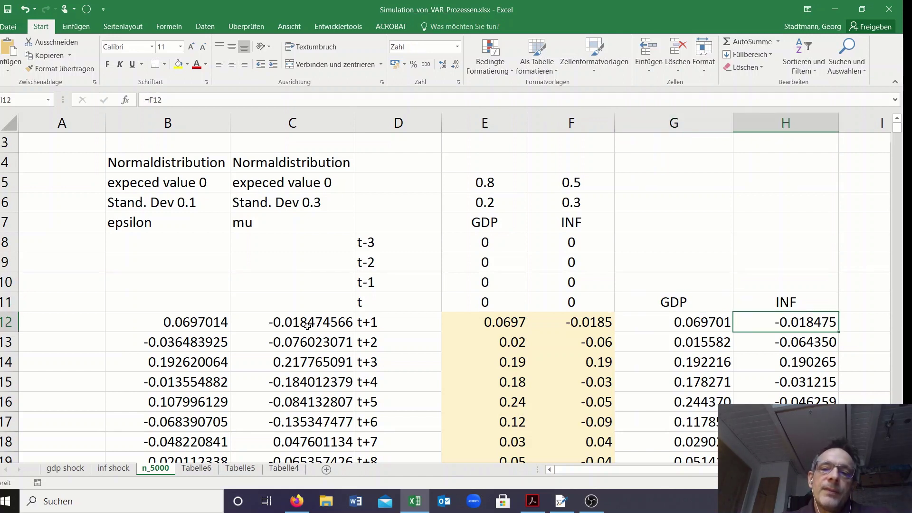
key(Left)
key(Left)
key(Right)
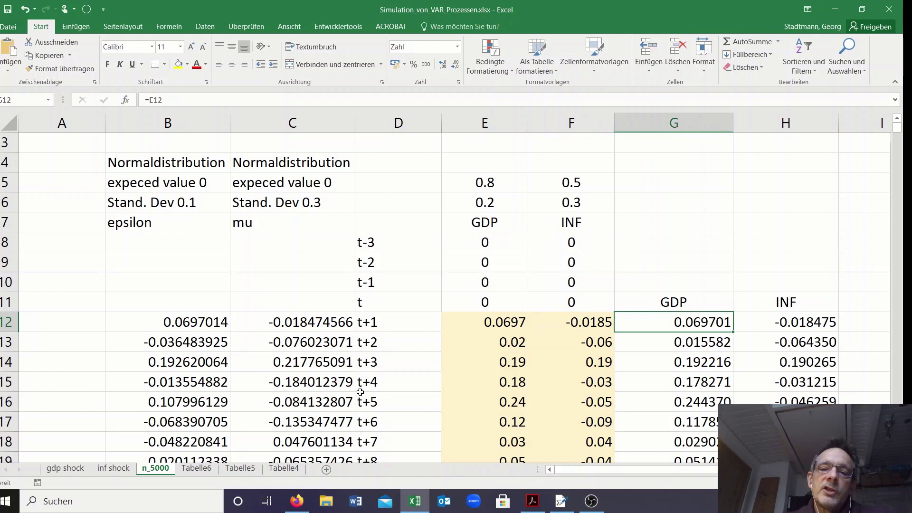
- Show the t+2 to t+7 GDP and INF values in E13:F18 with four decimals
drag(516, 337, 570, 441)
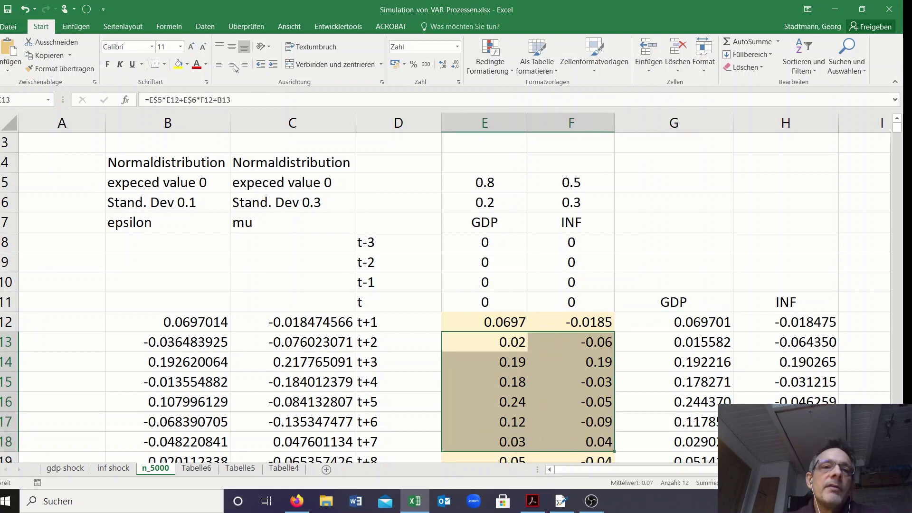
click(443, 68)
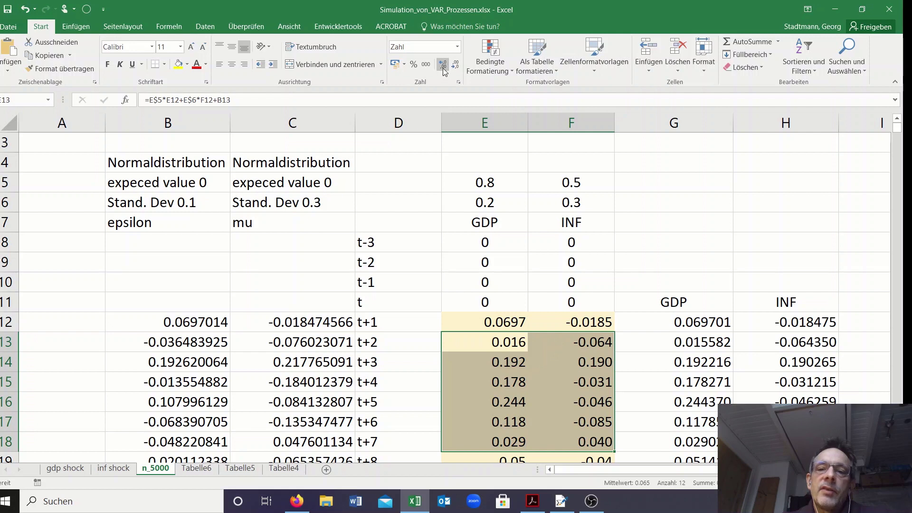
click(443, 69)
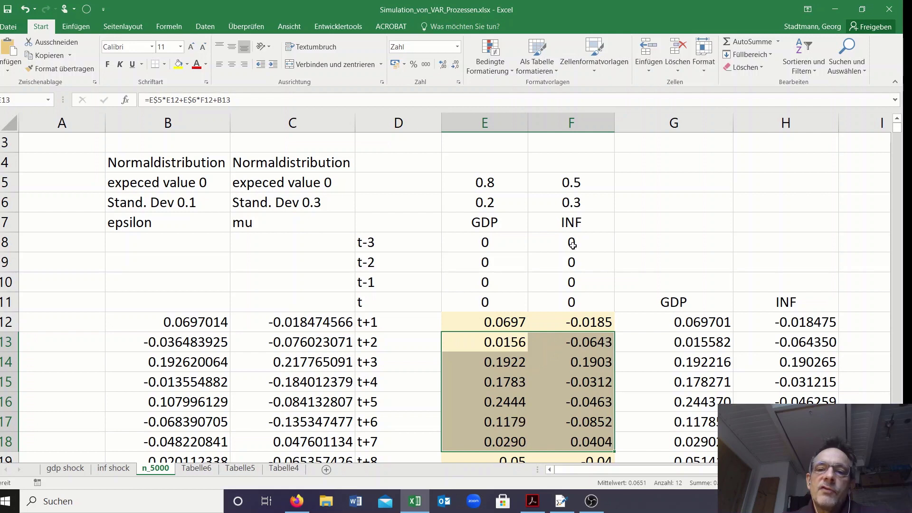
click(693, 299)
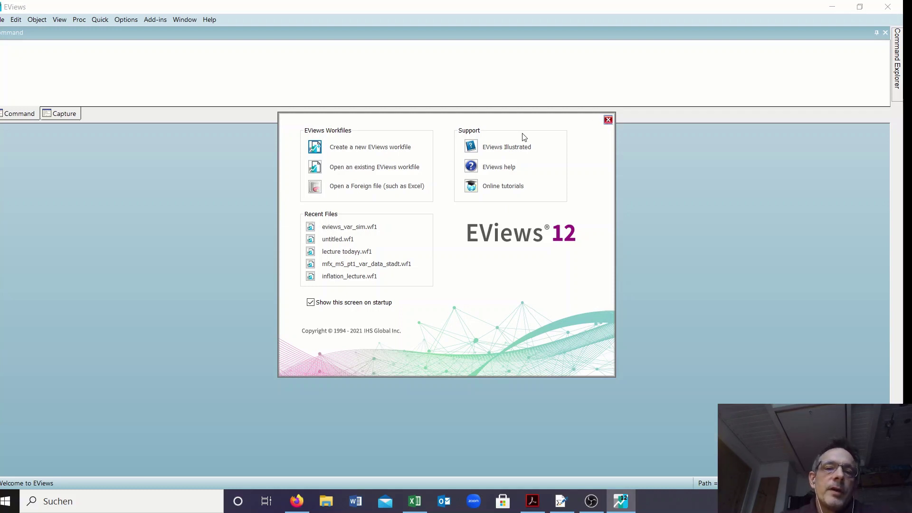
- Create a new unstructured, undated EViews workfile with 5000 observations
click(393, 147)
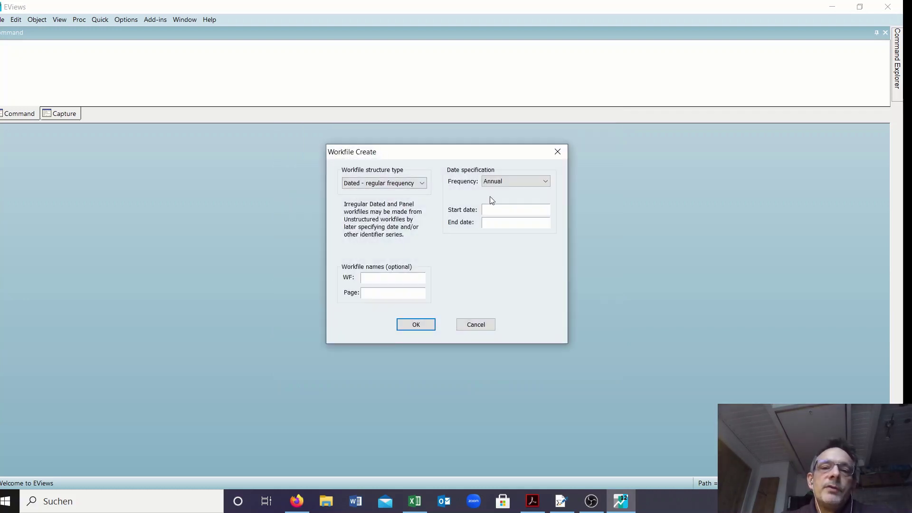
click(422, 184)
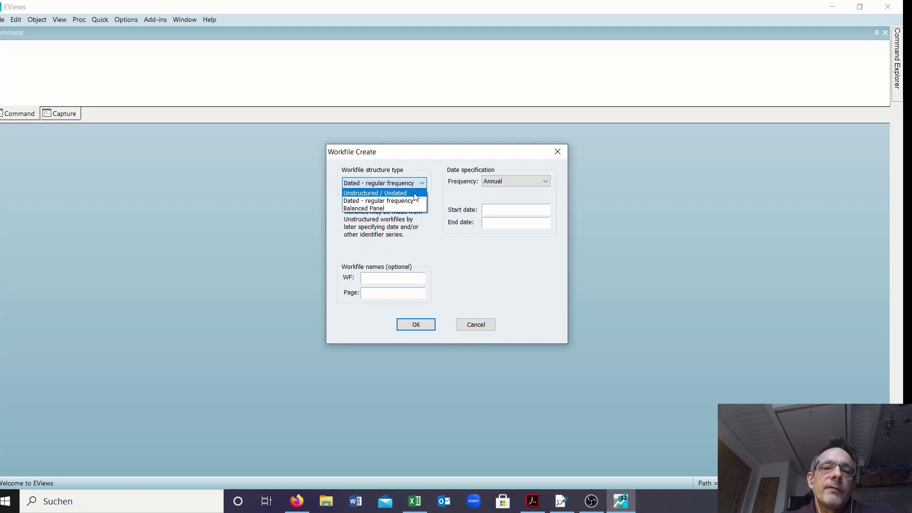
click(415, 195)
click(505, 185)
text(5000)
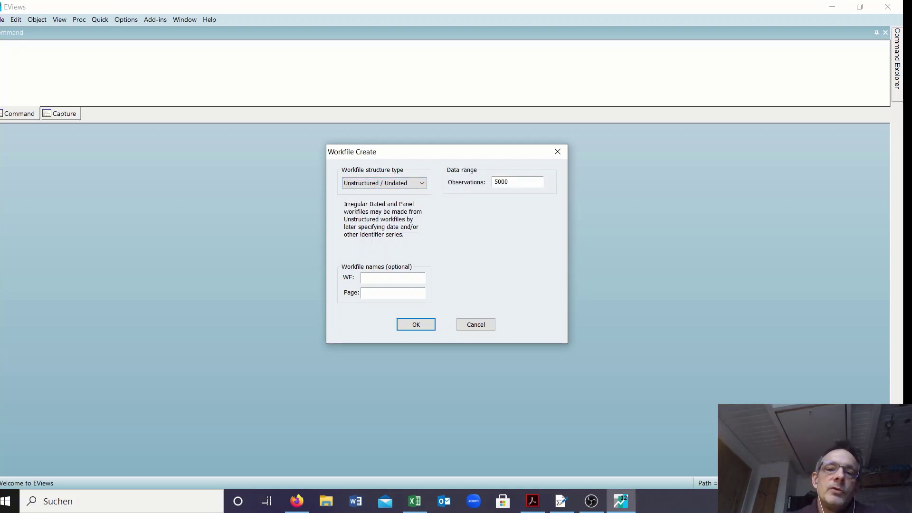
click(419, 326)
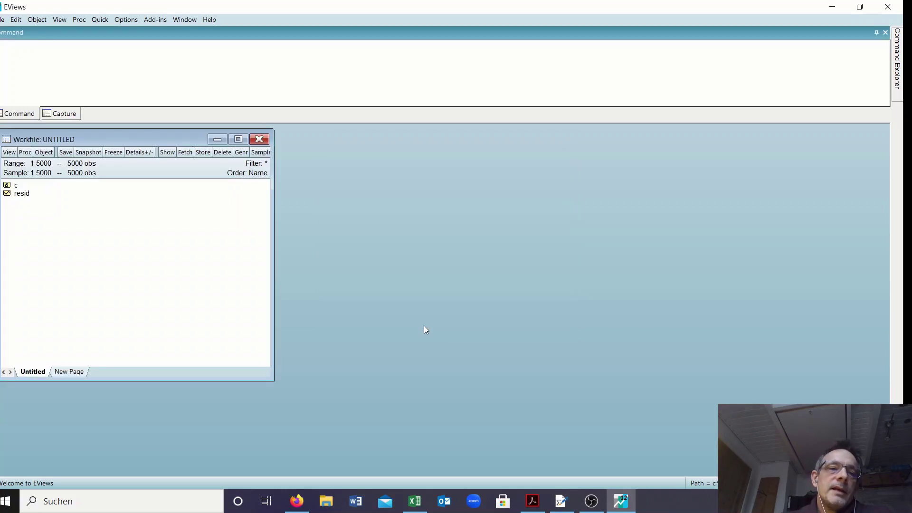
- Copy the GDP and INF comparison columns, G11:H5011, from the Excel sheet
click(414, 501)
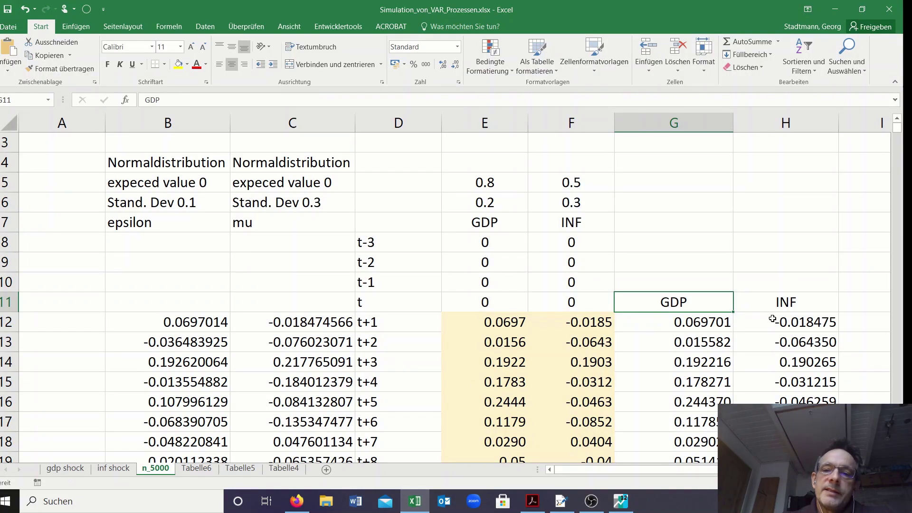
drag(731, 308, 754, 304)
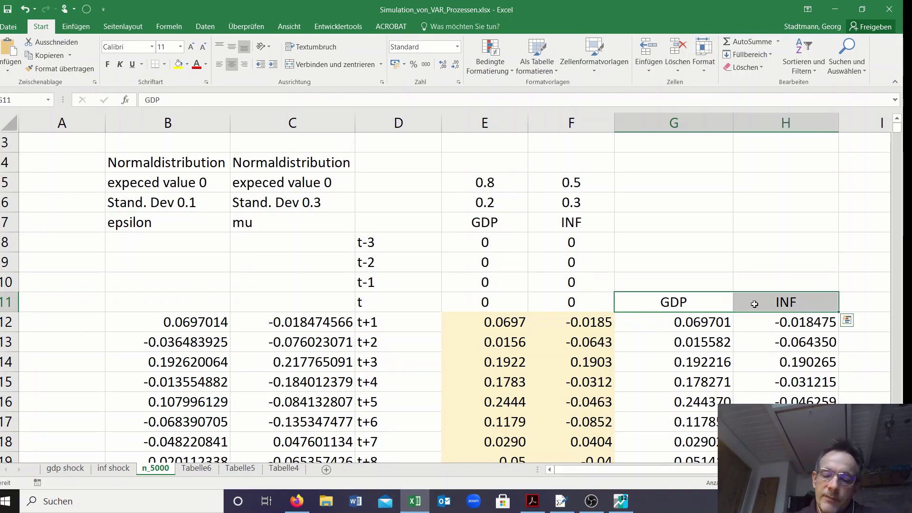
key(ctrl+shift+Down)
key(ctrl+c)
- Paste the data into the EViews workfile, finishing the import without linking to the source
click(622, 501)
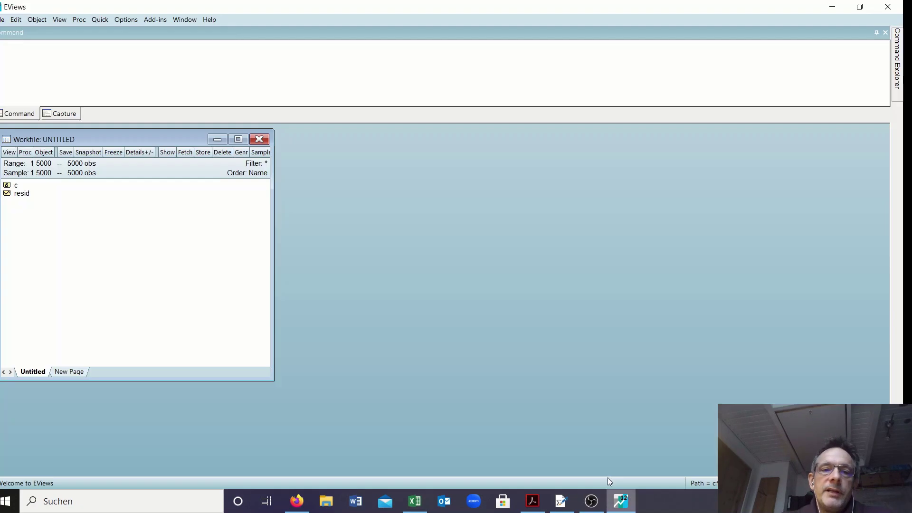
key(ctrl+v)
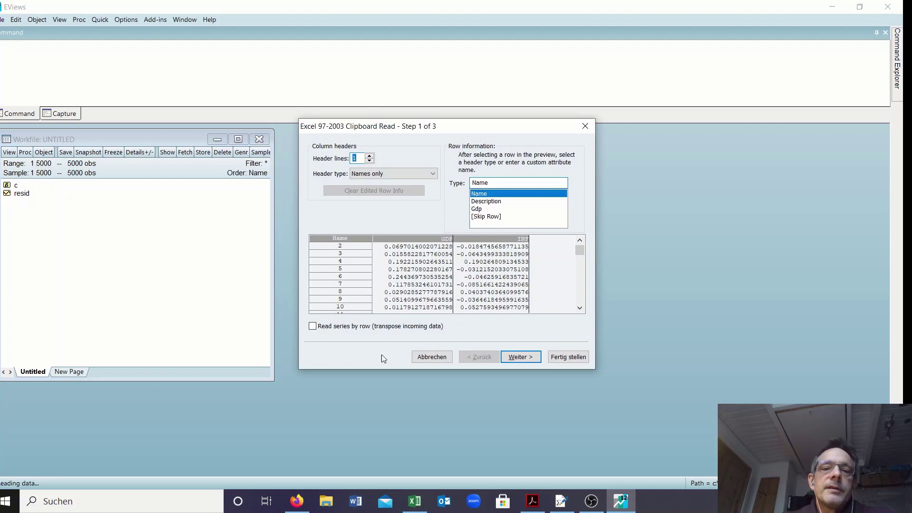
click(526, 356)
click(526, 356)
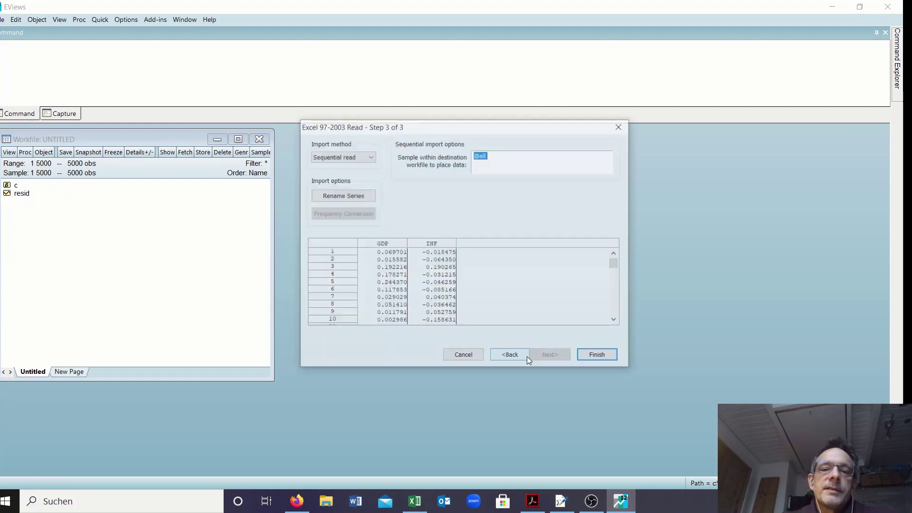
click(616, 357)
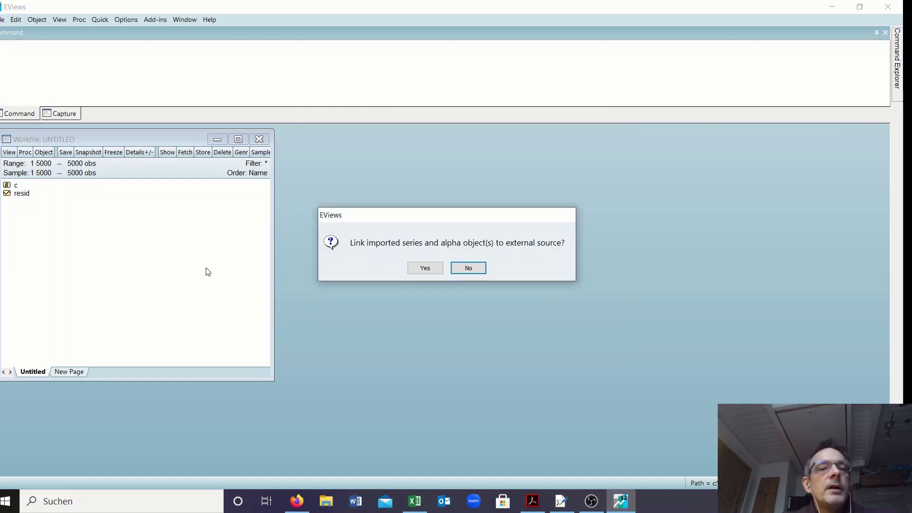
click(410, 268)
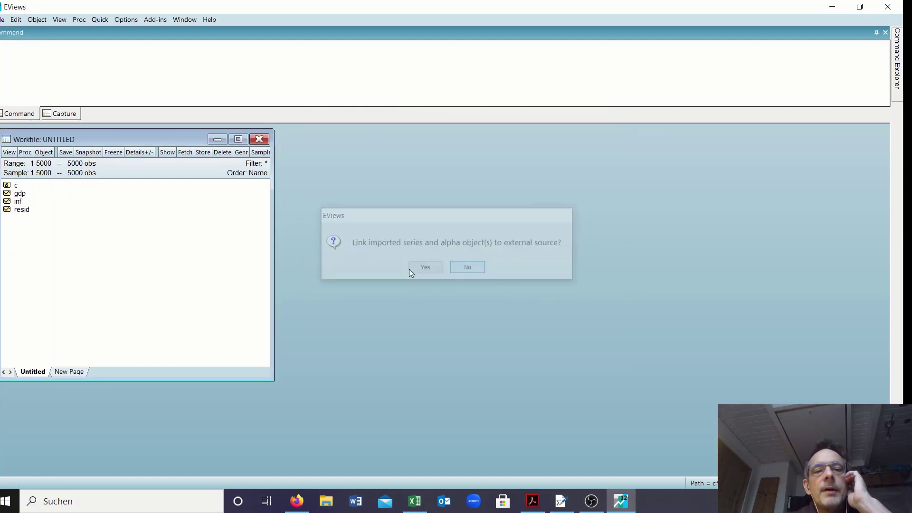
click(50, 201)
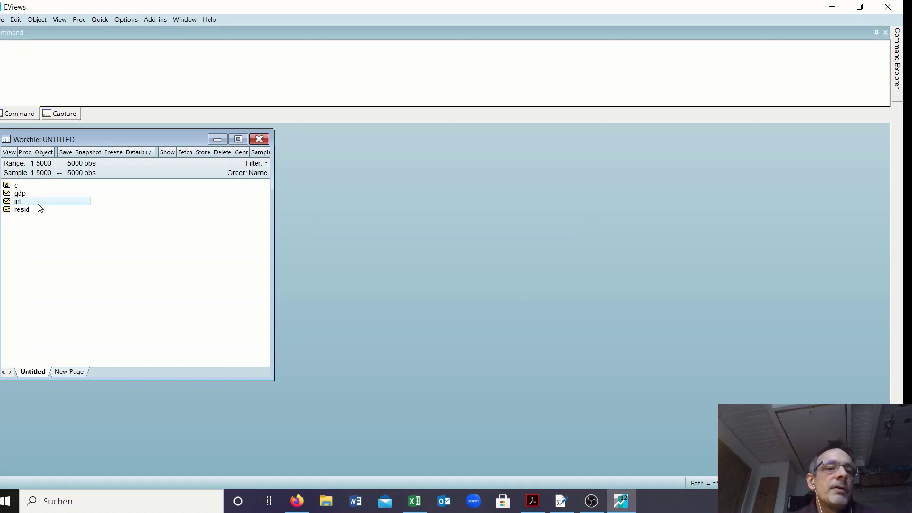
- Create a VAR object with endogenous gdp and inf, lag interval 1 1, and estimate it
click(44, 152)
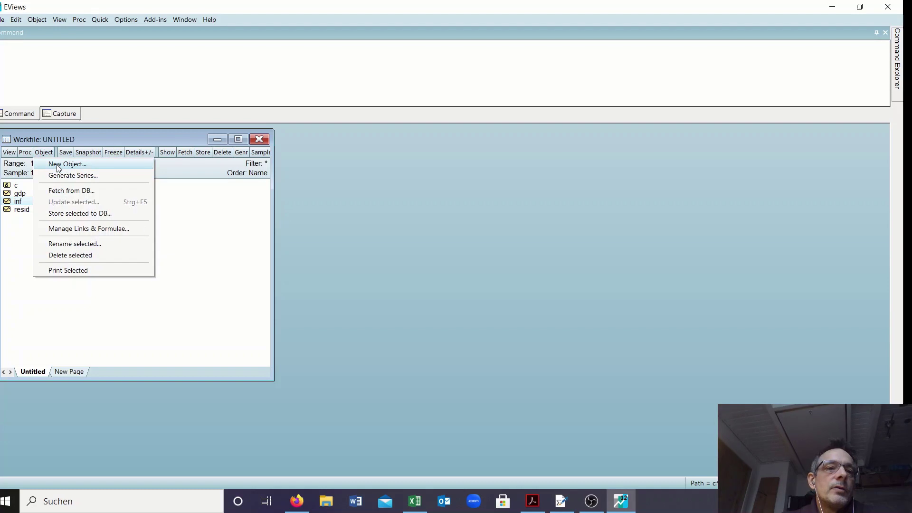
click(67, 164)
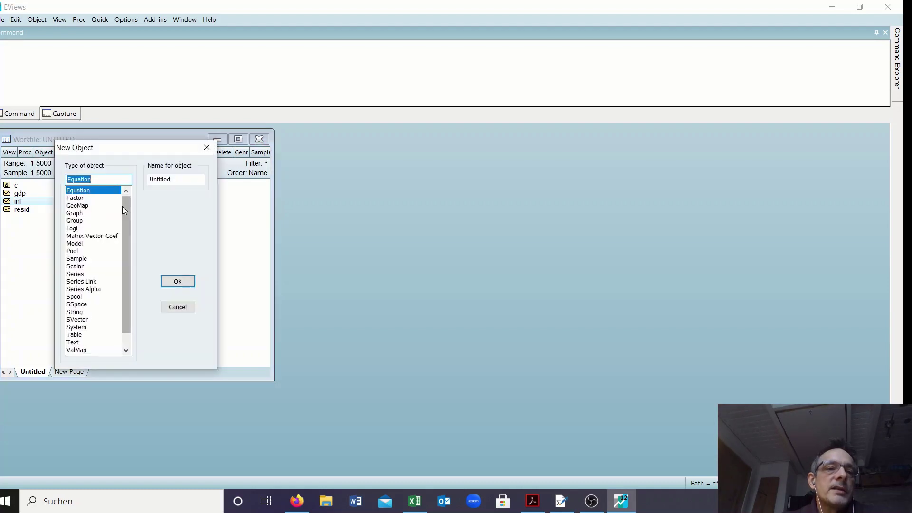
drag(122, 206, 127, 229)
click(93, 342)
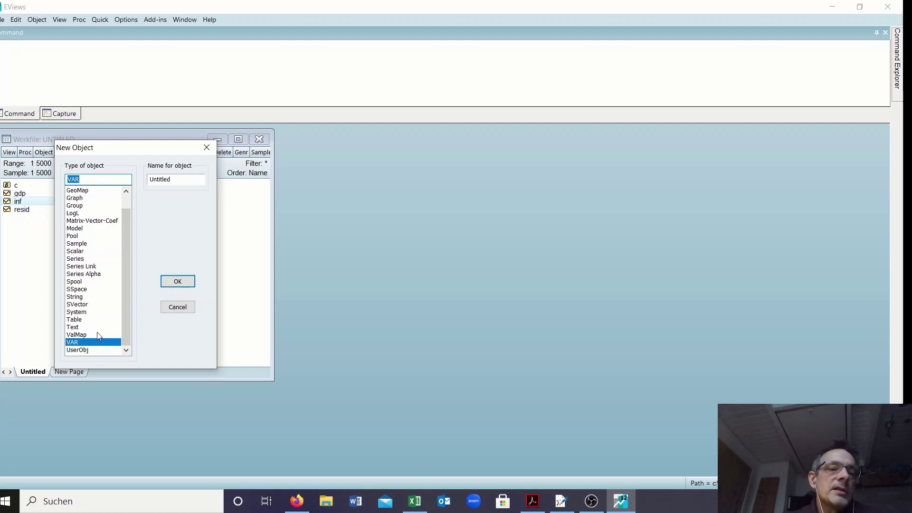
click(183, 281)
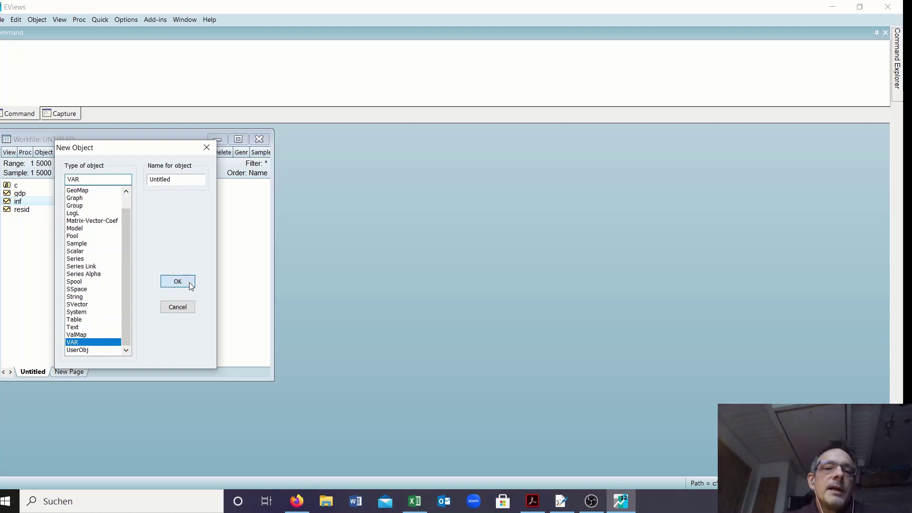
text(gdp inf)
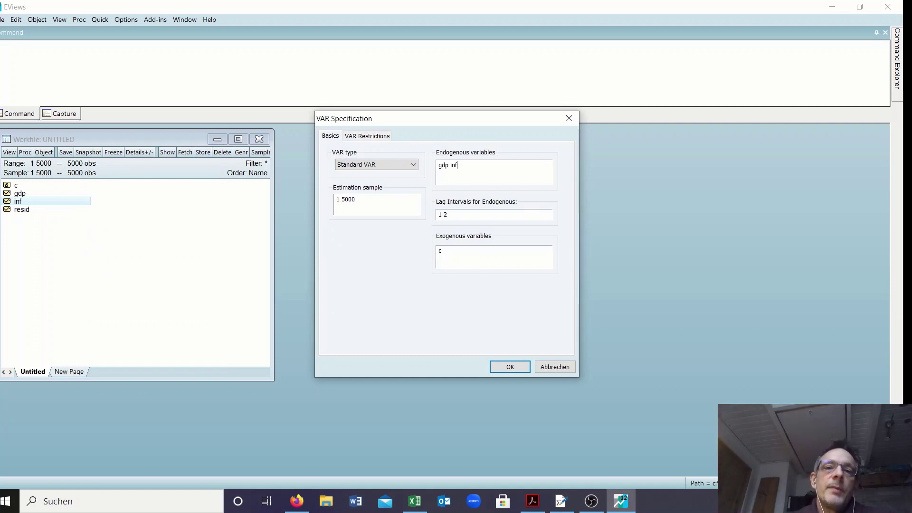
click(451, 220)
key(BackSpace)
text(1)
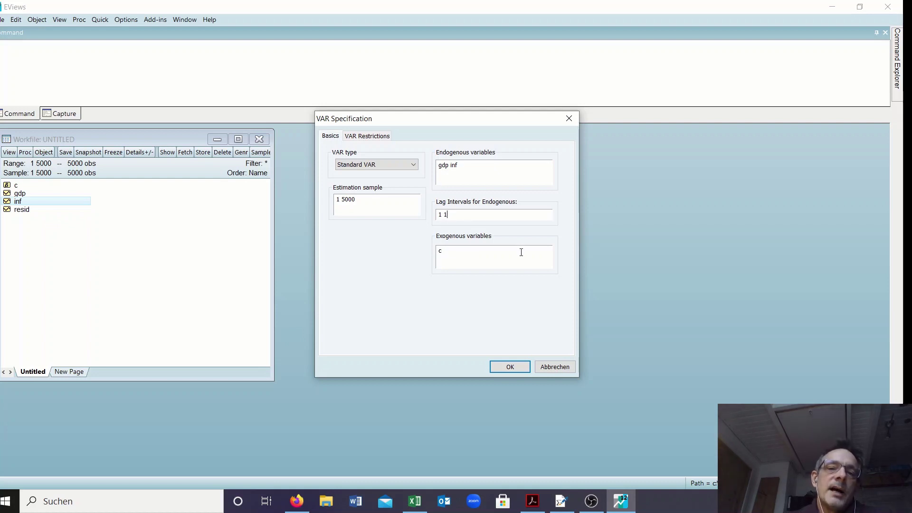
click(522, 370)
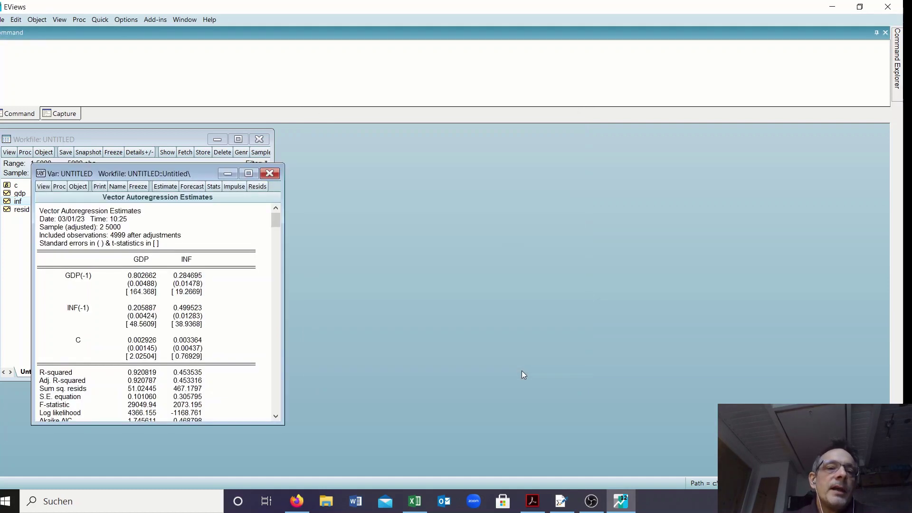
- Move the VAR estimates window clear of the workfile and enlarge it to show all output
drag(198, 177, 383, 127)
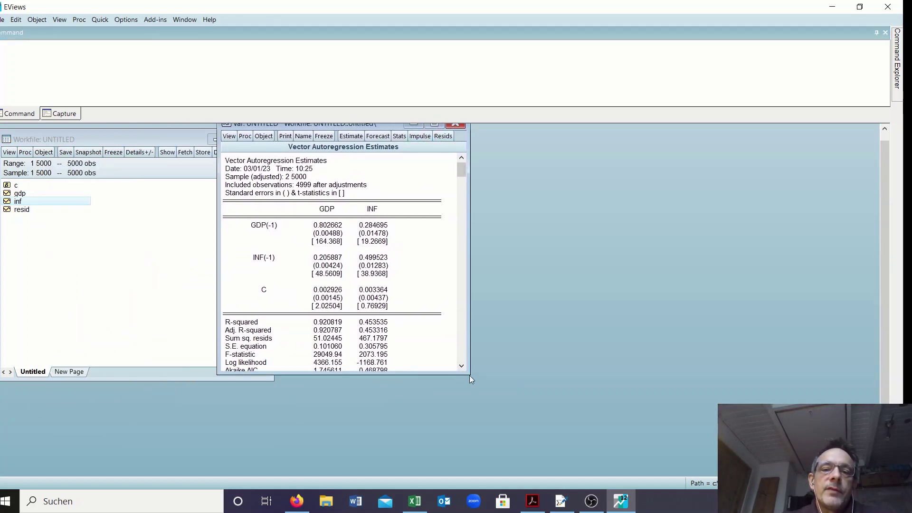
drag(467, 373, 641, 458)
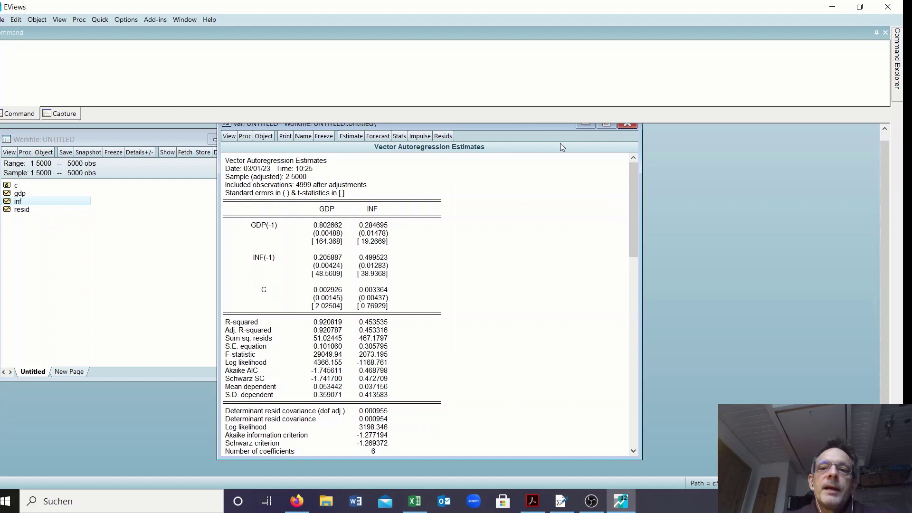
mouse_move(543, 124)
mouse_down()
mouse_move(546, 150)
mouse_move(547, 129)
mouse_up()
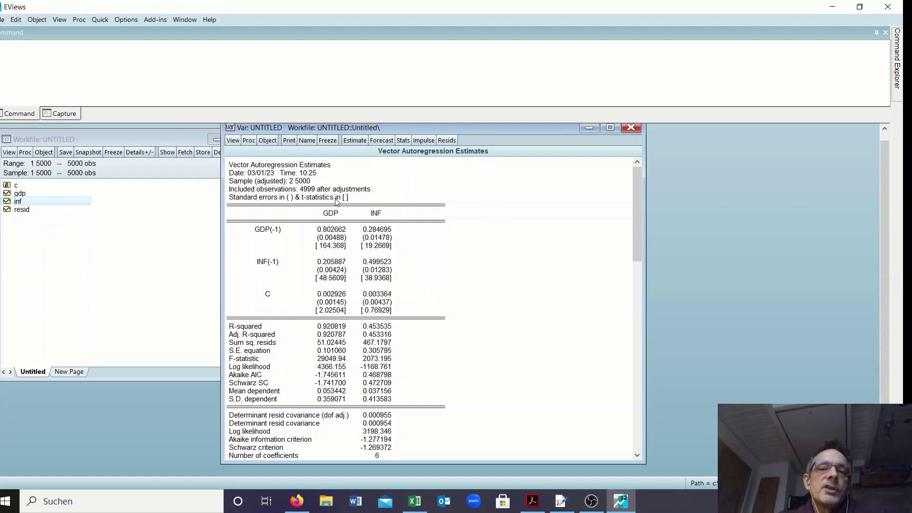
- Compute gdp and inf impulse responses to gdp and inf shocks over a 10-period horizon
click(422, 140)
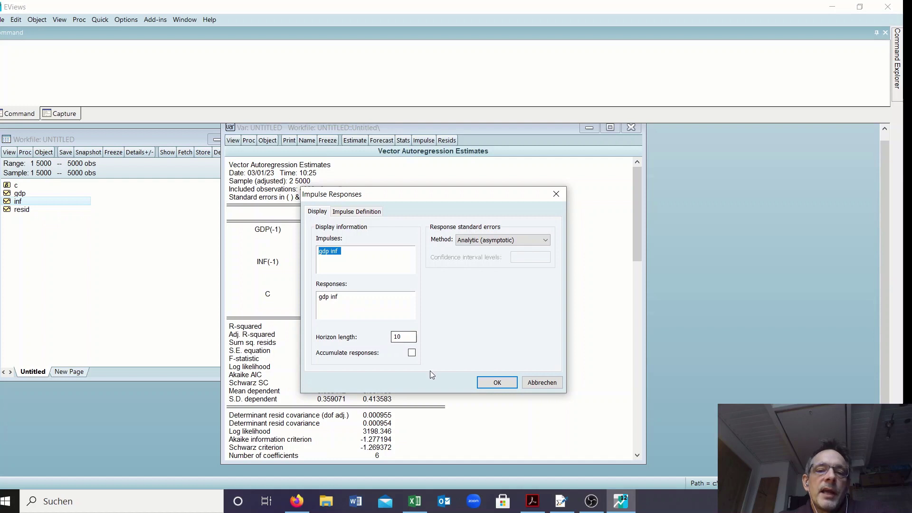
click(497, 383)
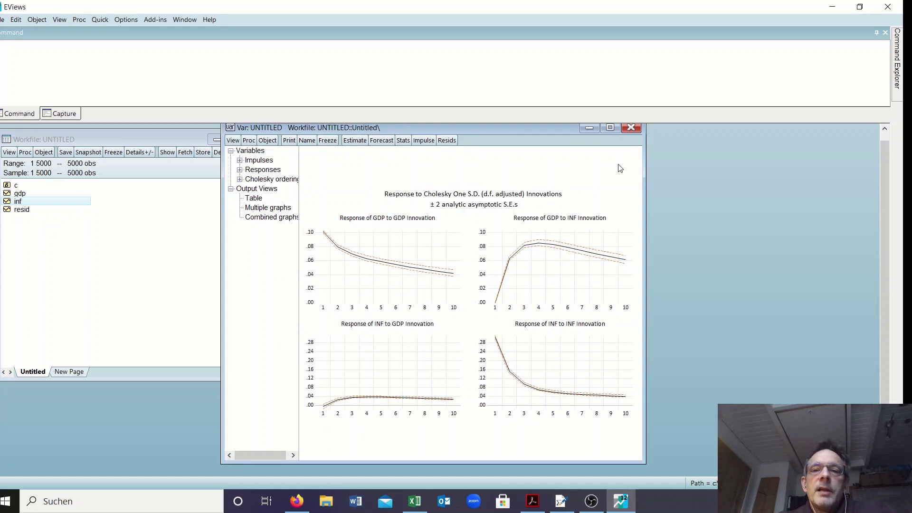
- Maximize the VAR window so the four impulse-response graphs fill the workspace
click(610, 127)
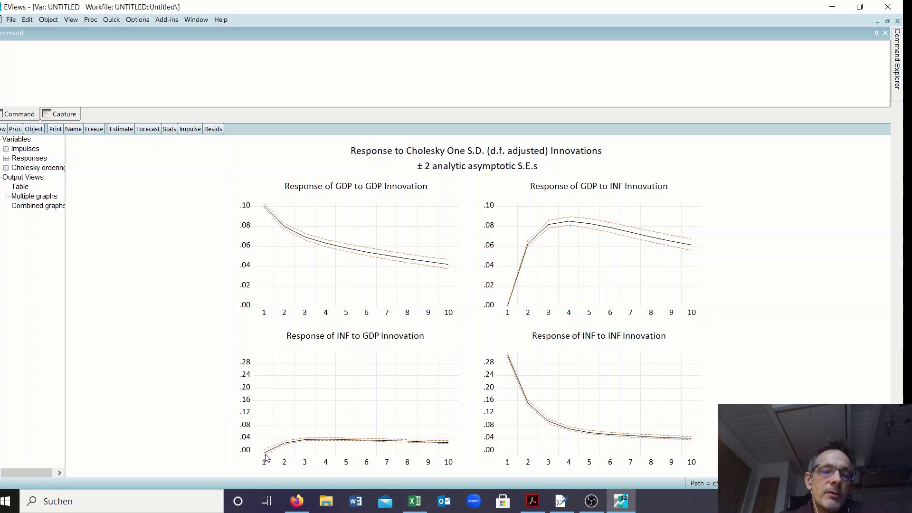
mouse_move(294, 237)
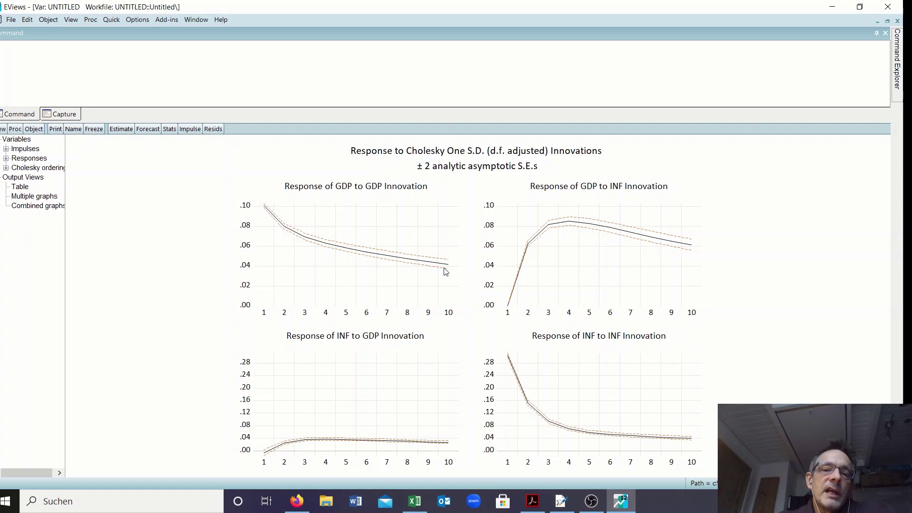
mouse_move(455, 272)
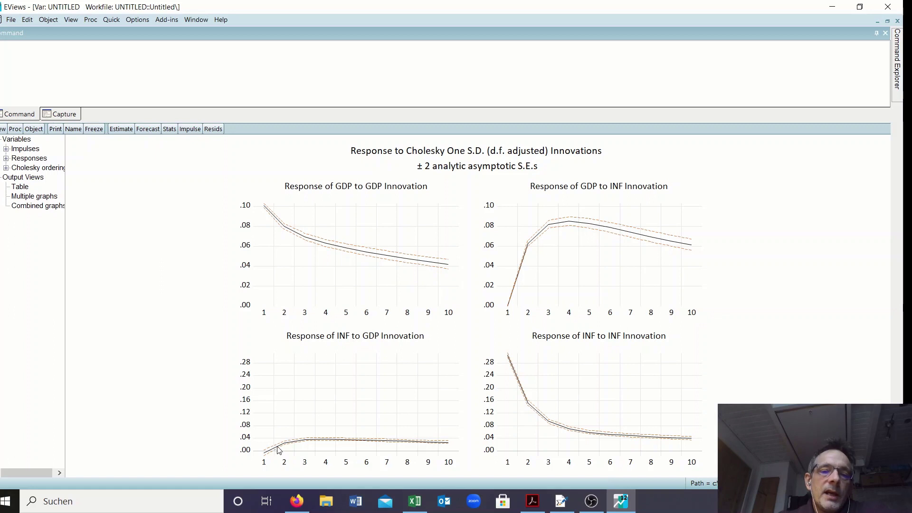
mouse_move(266, 457)
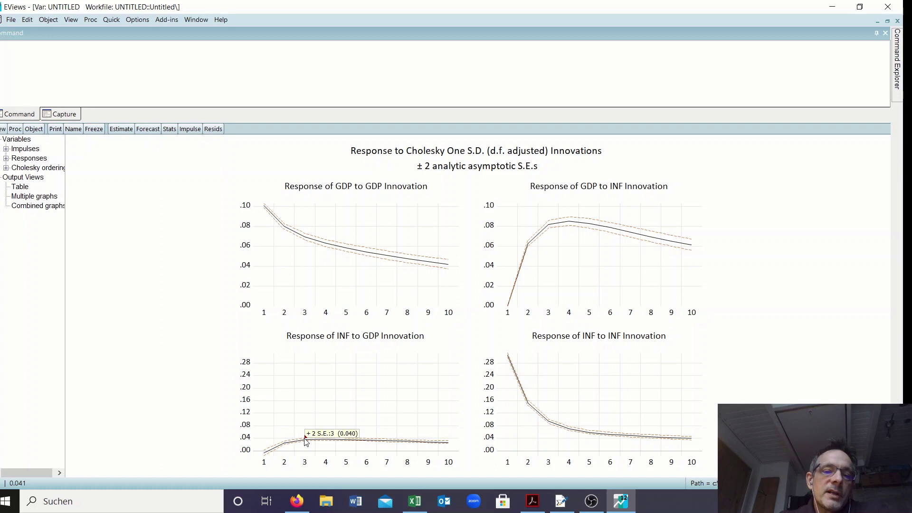
mouse_move(305, 441)
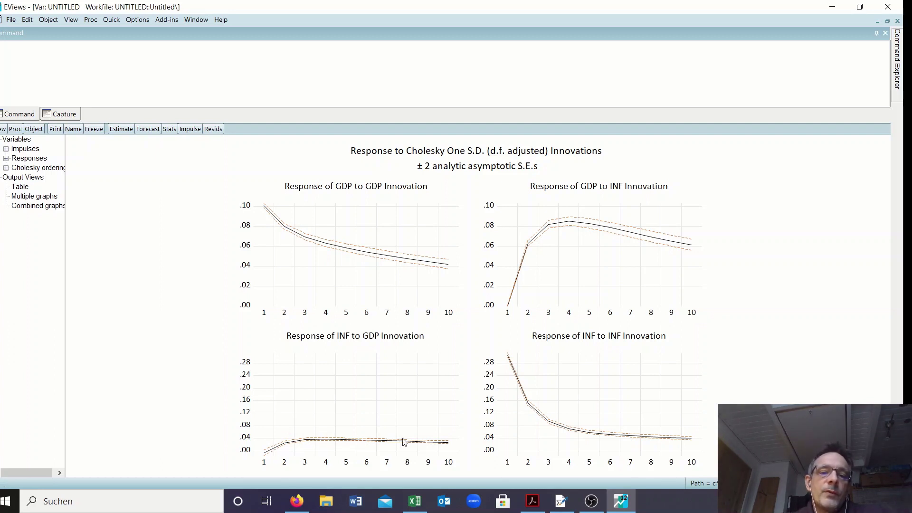
mouse_move(449, 447)
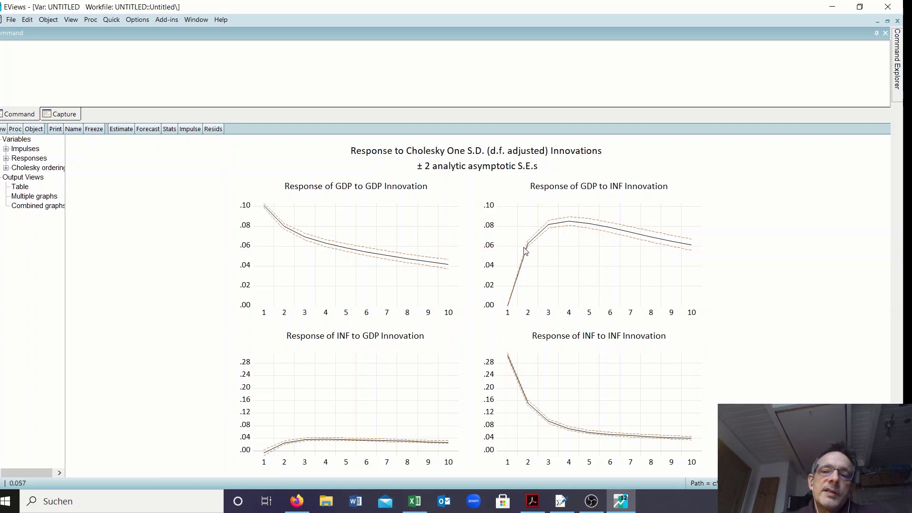
mouse_move(568, 225)
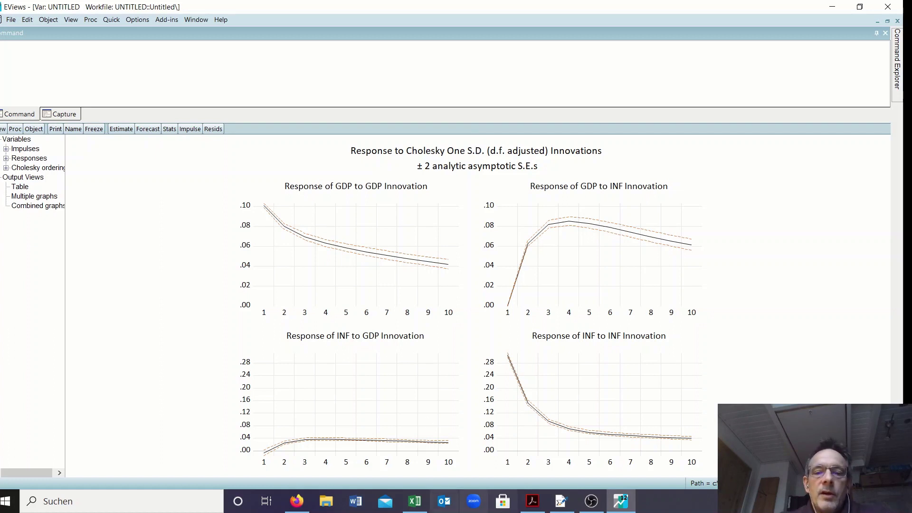
- Bring the Simulation_von_VAR_Prozessen workbook's n_5000 sheet in front of the EViews graphs
click(621, 502)
click(622, 502)
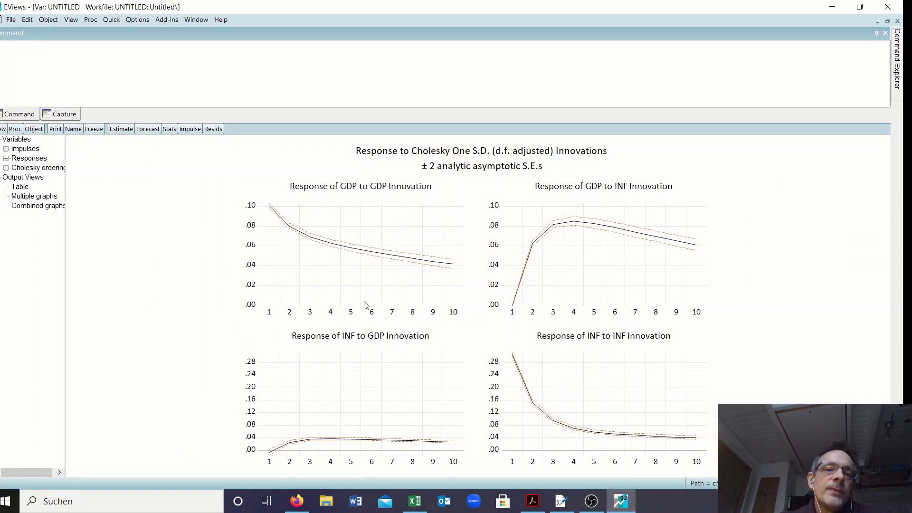
mouse_move(317, 231)
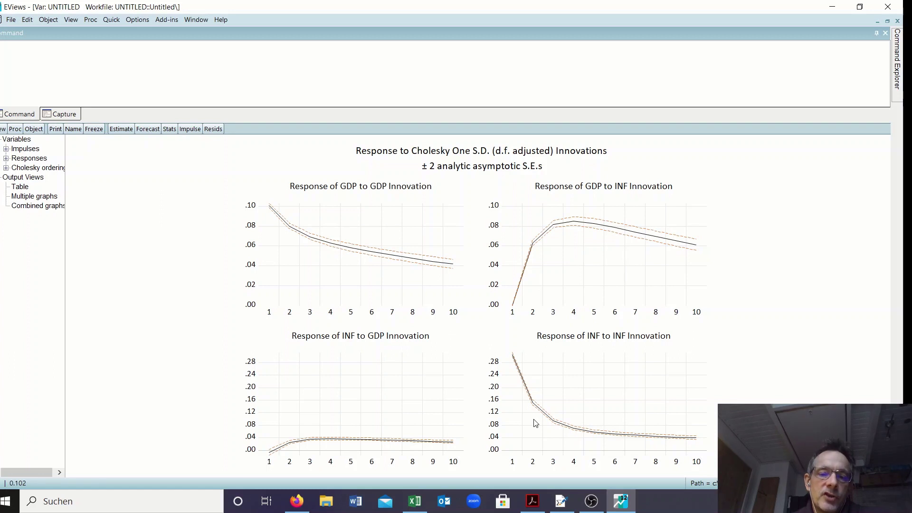
click(415, 501)
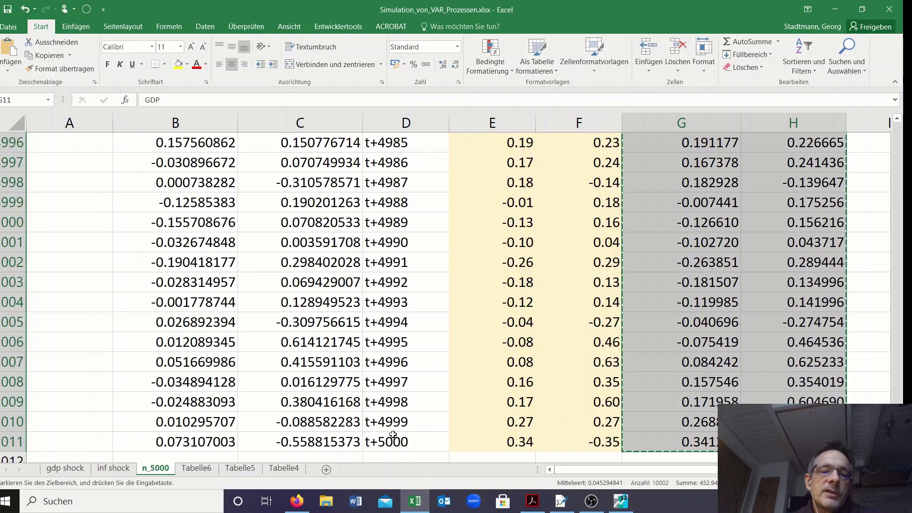
- On the gdp shock sheet, set the D9 GDP shock to 0.1 and fill it light blue
click(67, 468)
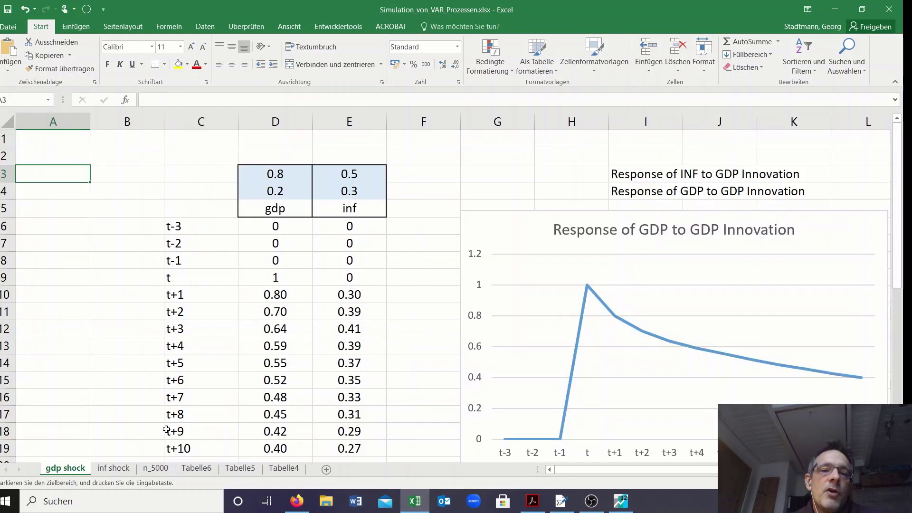
click(291, 279)
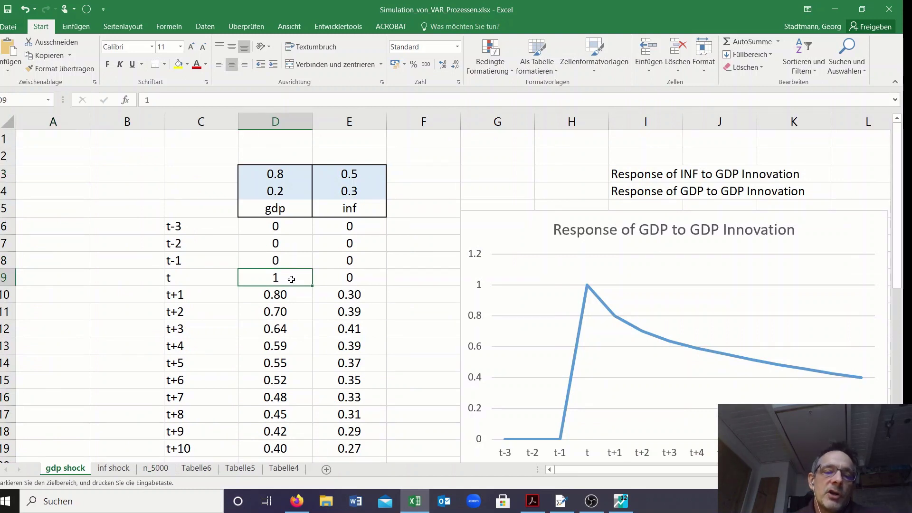
text(0.1)
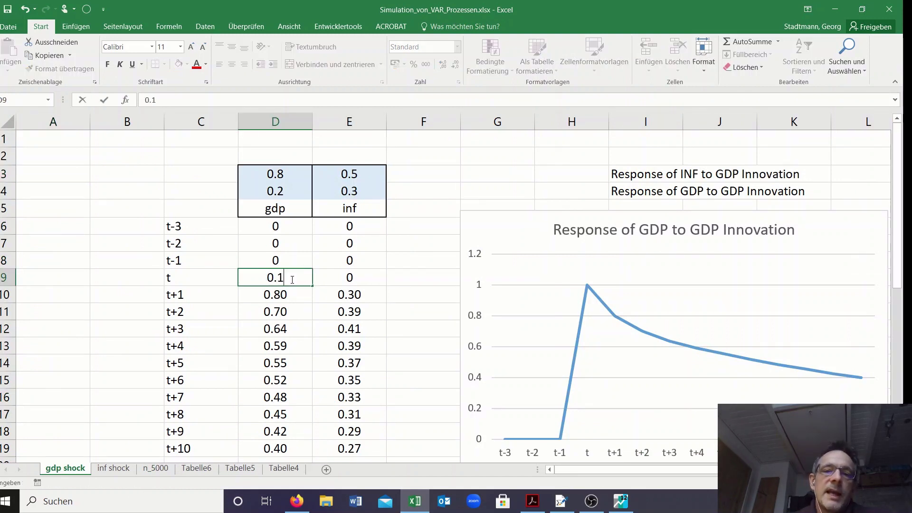
key(Return)
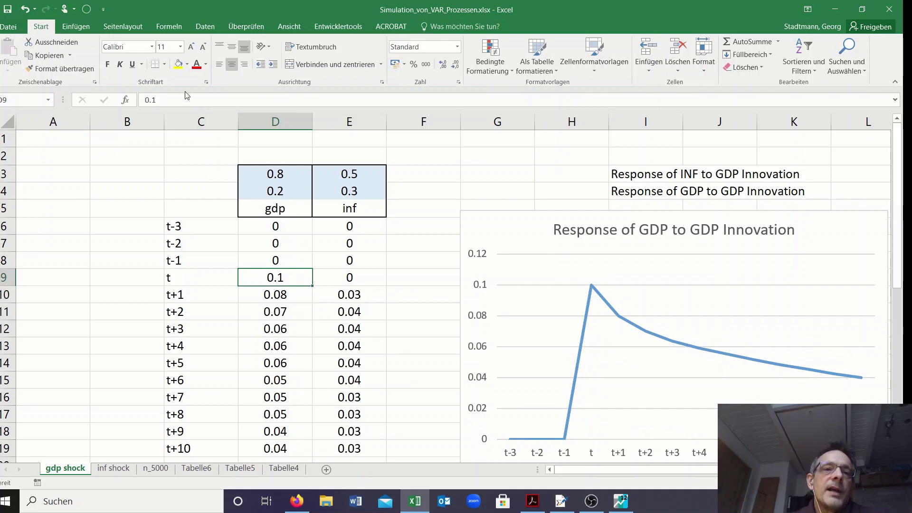
click(187, 64)
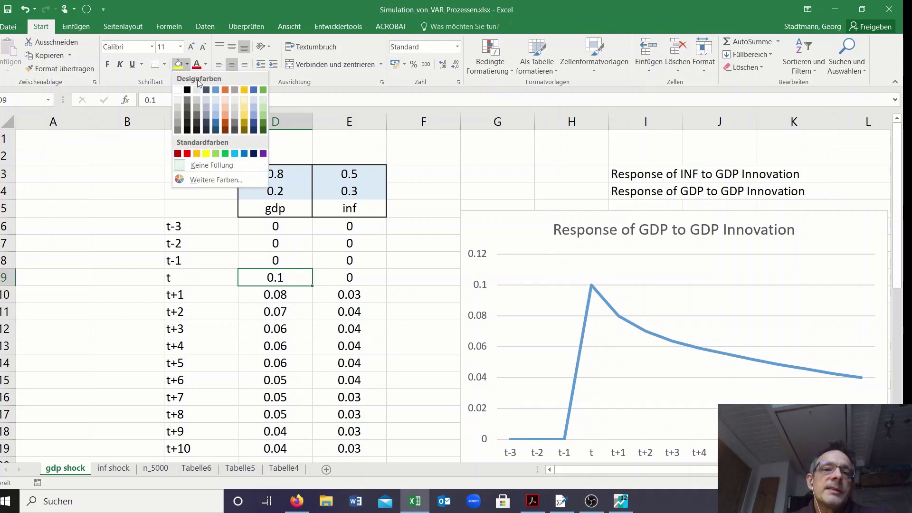
click(216, 101)
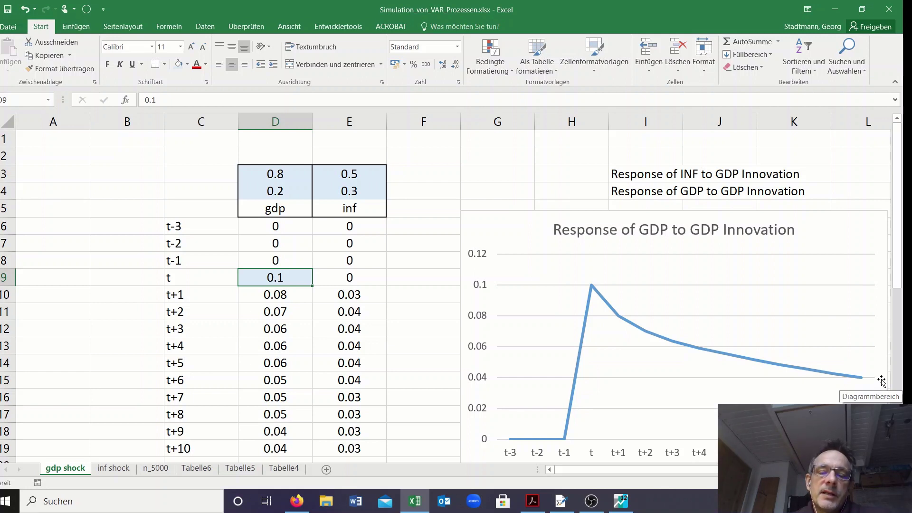
- Review the rescaled GDP-shock response charts, then move to the inf shock sheet
scroll(882, 381, down, 5)
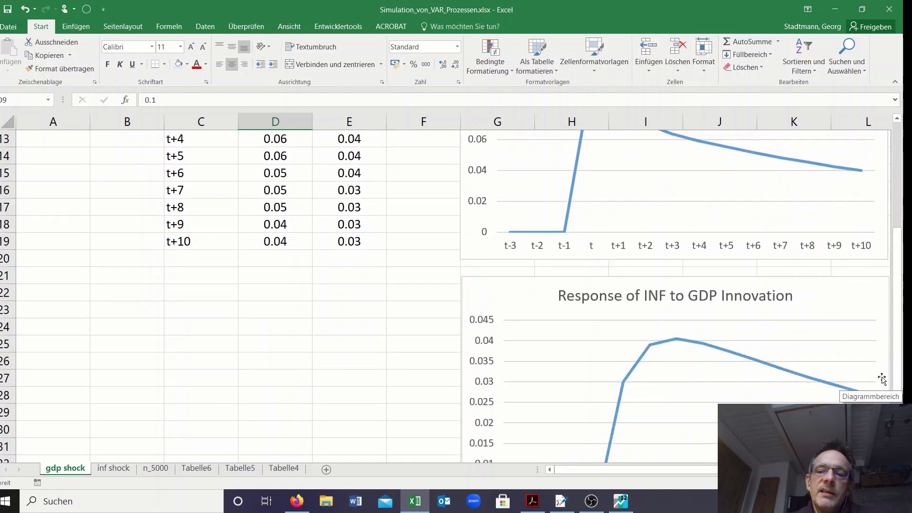
scroll(881, 378, down, 1)
scroll(881, 378, up, 6)
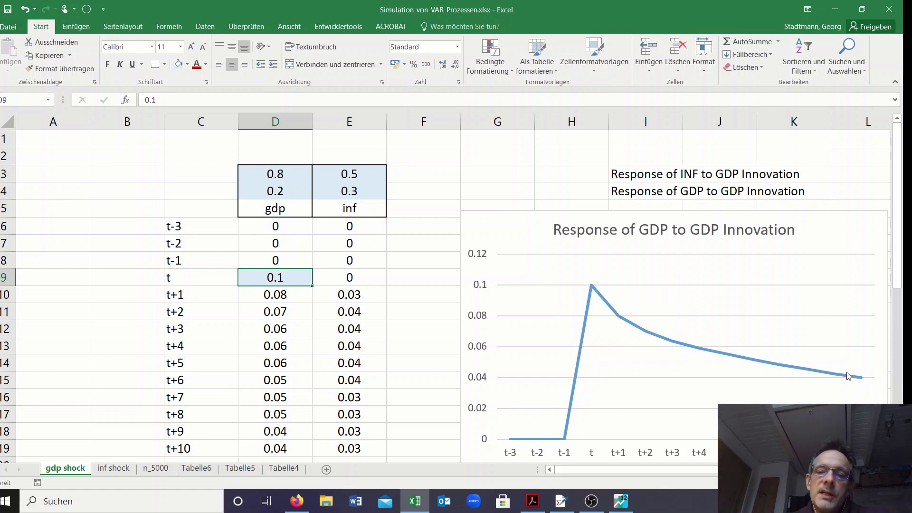
scroll(849, 378, down, 6)
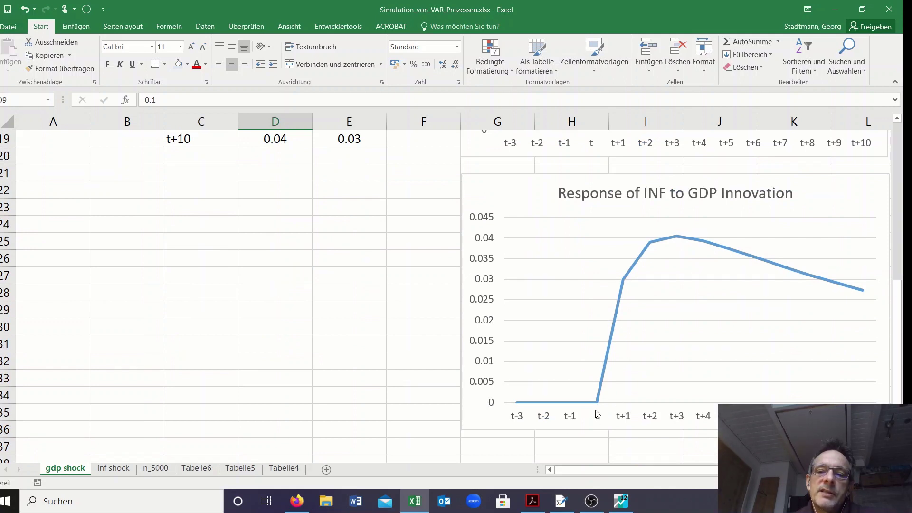
mouse_move(598, 410)
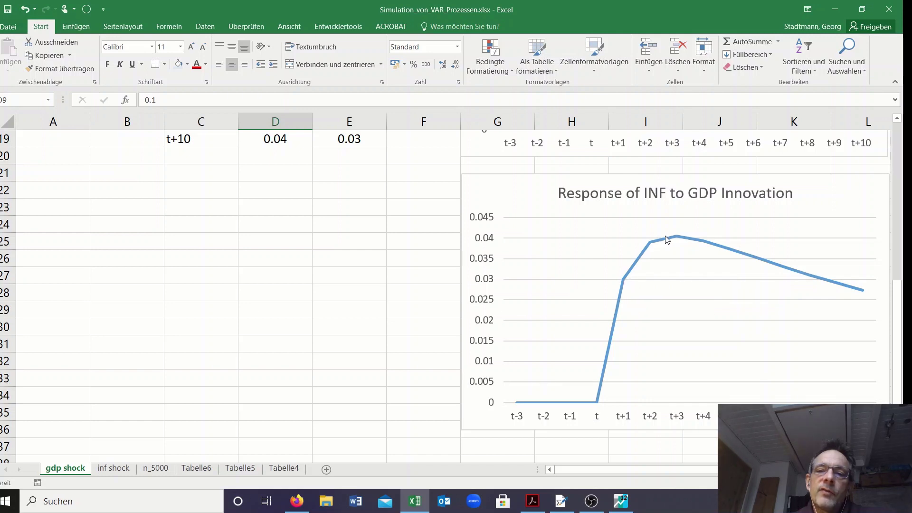
mouse_move(674, 241)
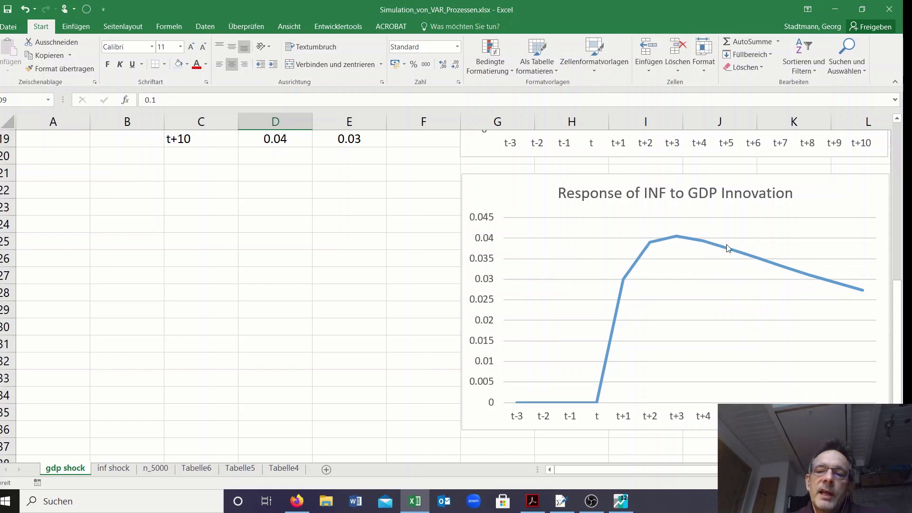
mouse_move(862, 294)
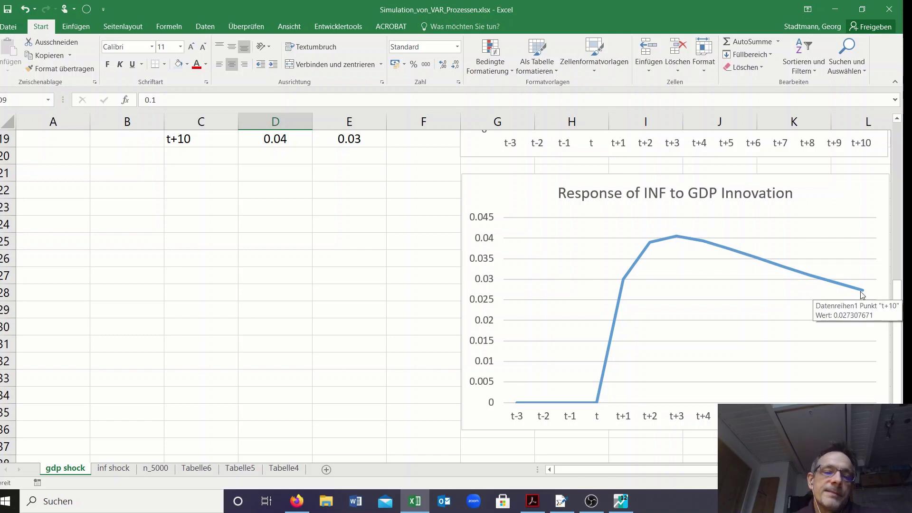
click(101, 469)
- Enter a 0.3 INF shock in E9, fill it light blue, and review the rescaled charts
scroll(244, 407, up, 8)
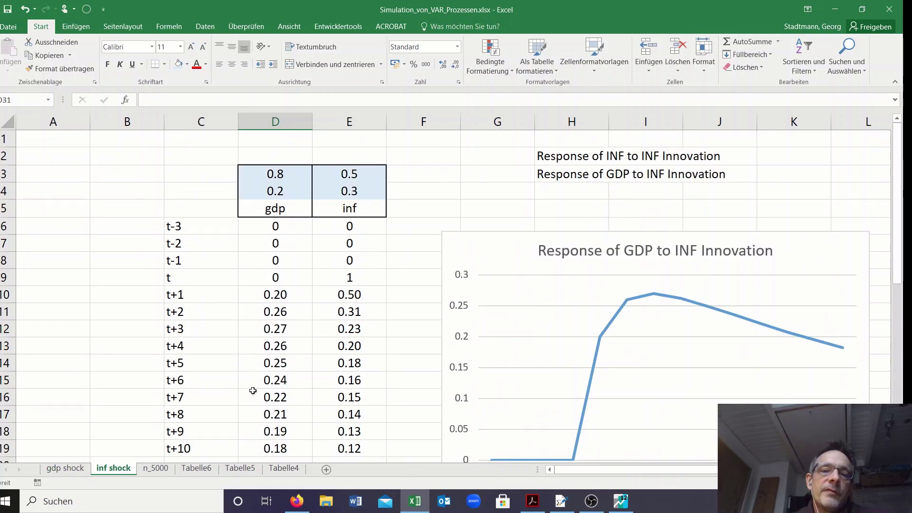
click(352, 281)
text(0)
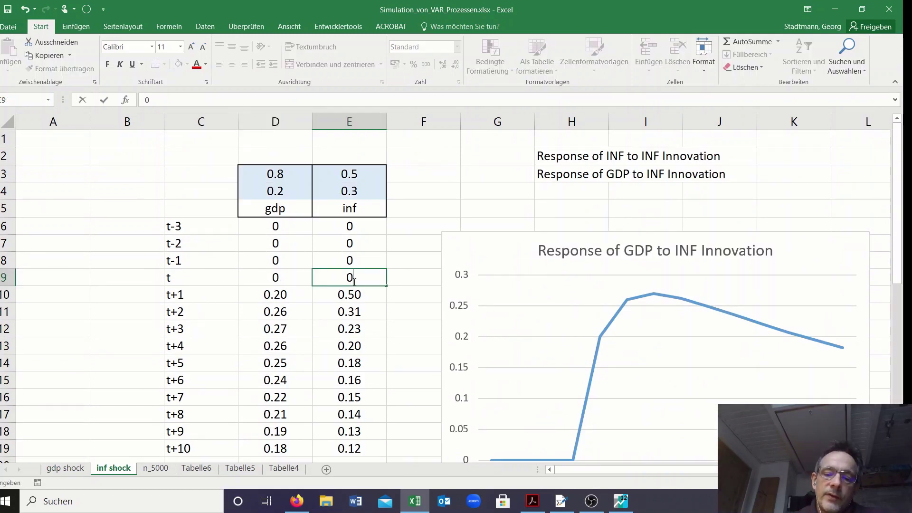
text(.3)
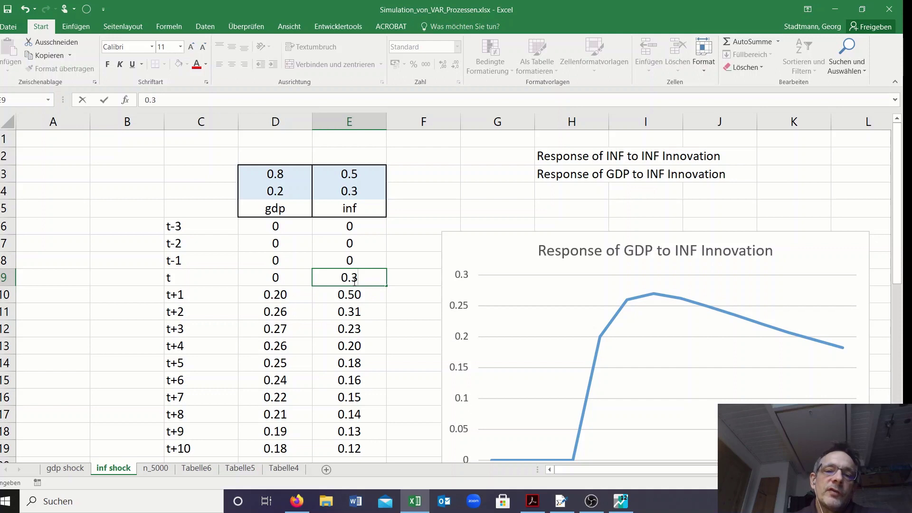
key(Return)
click(353, 280)
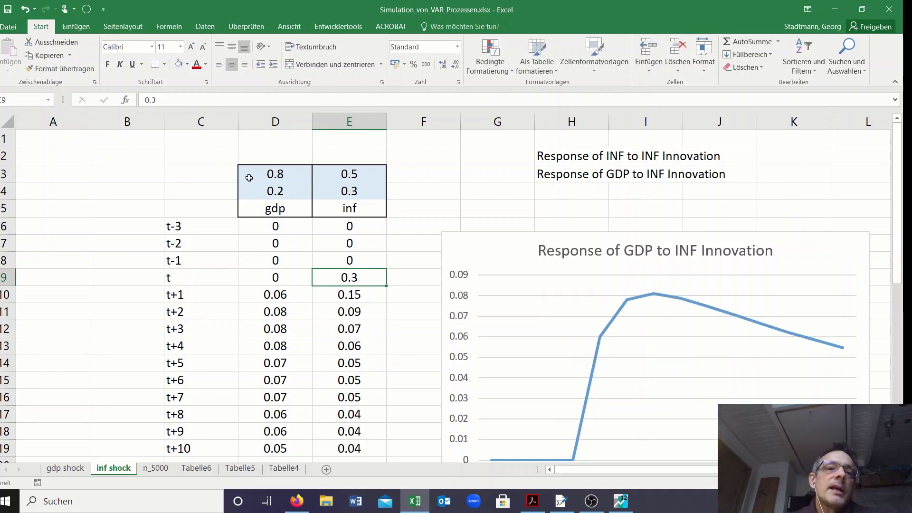
click(179, 63)
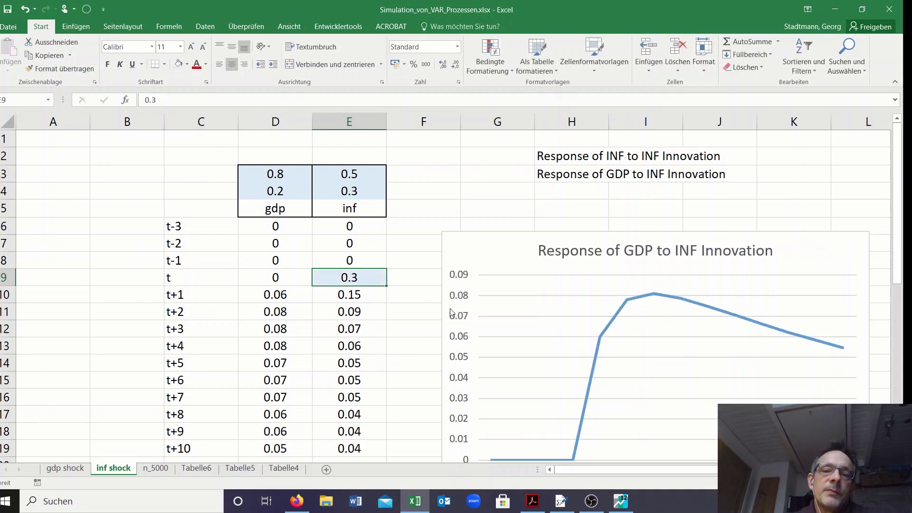
scroll(517, 340, down, 10)
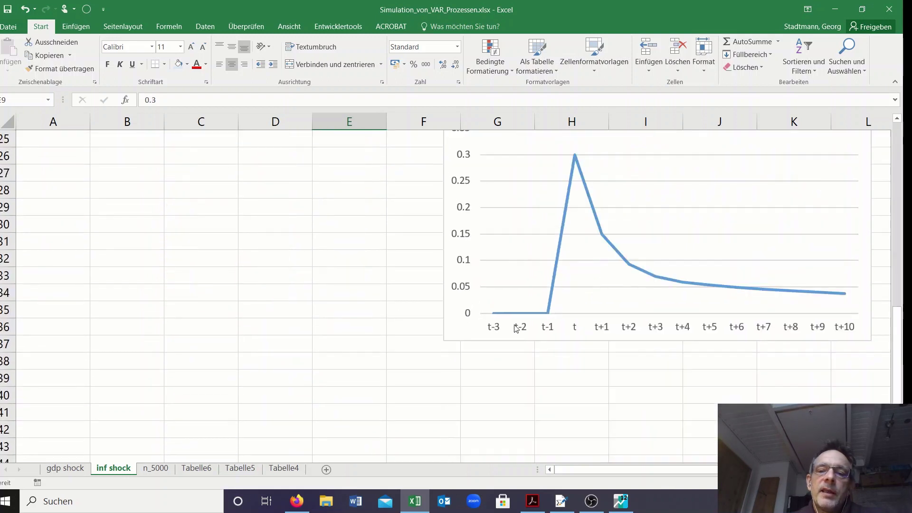
scroll(540, 265, up, 4)
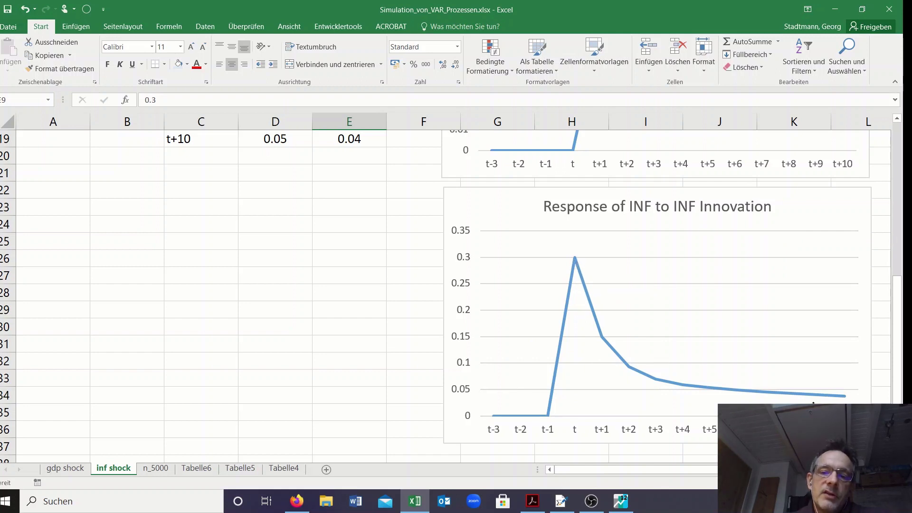
scroll(794, 328, up, 5)
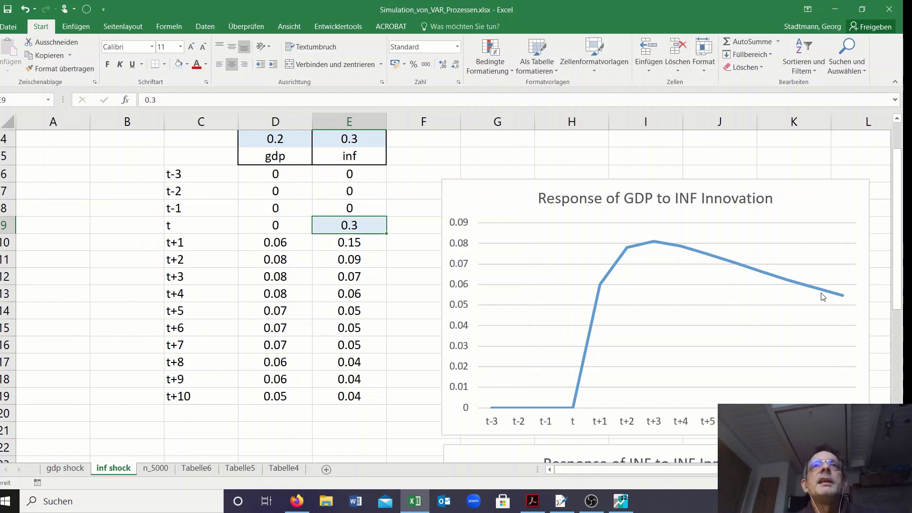
click(103, 276)
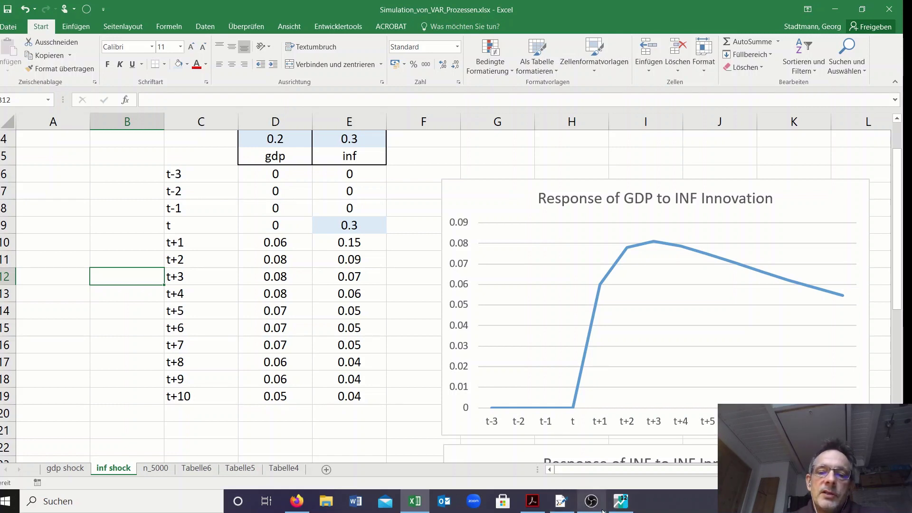
- Bring the EViews window with the four Cholesky impulse-response graphs back to the front
mouse_move(611, 510)
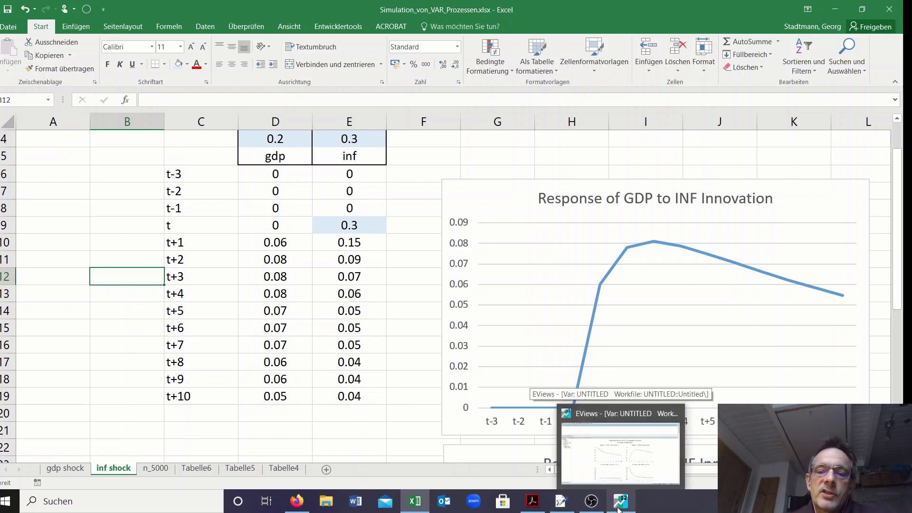
click(616, 508)
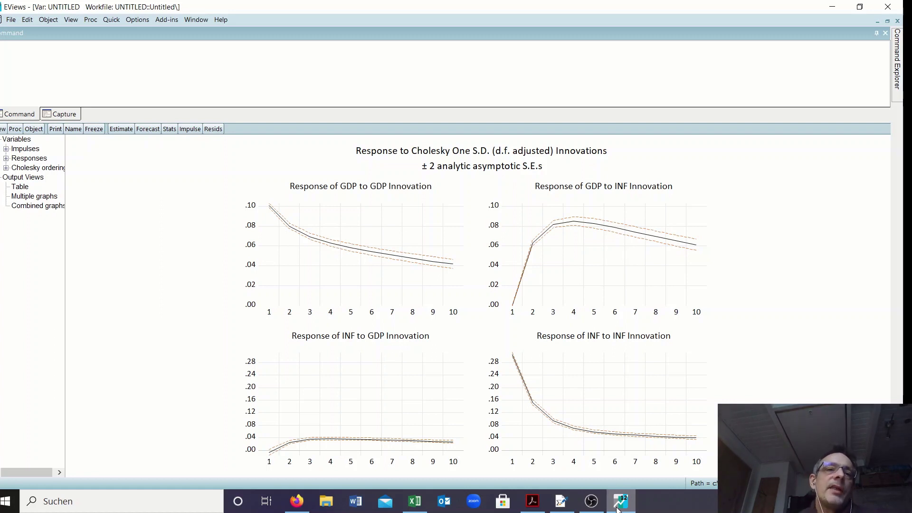
- Name the untitled VAR object VAR01, accepting the default name
click(74, 129)
click(412, 337)
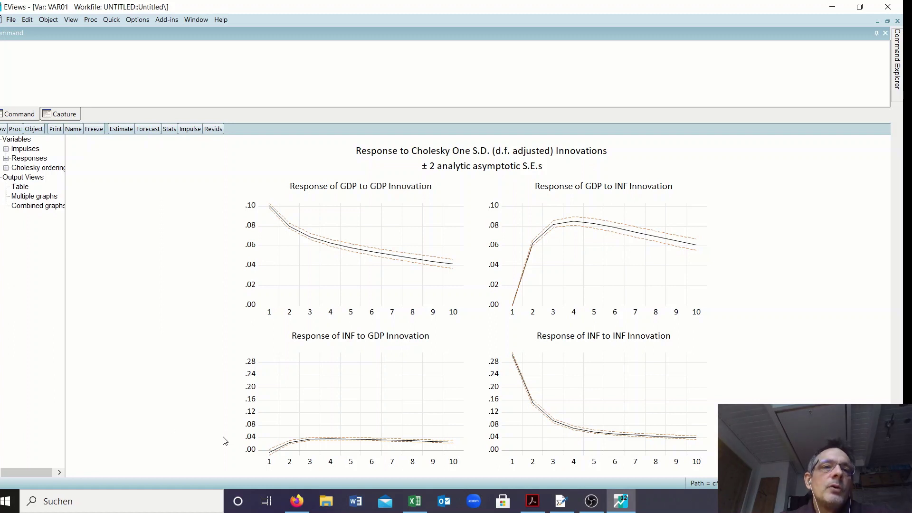
click(10, 19)
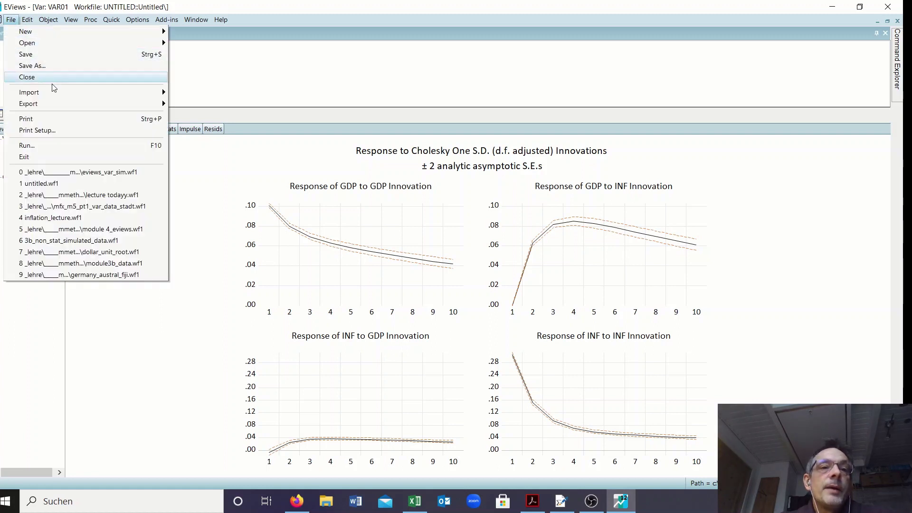